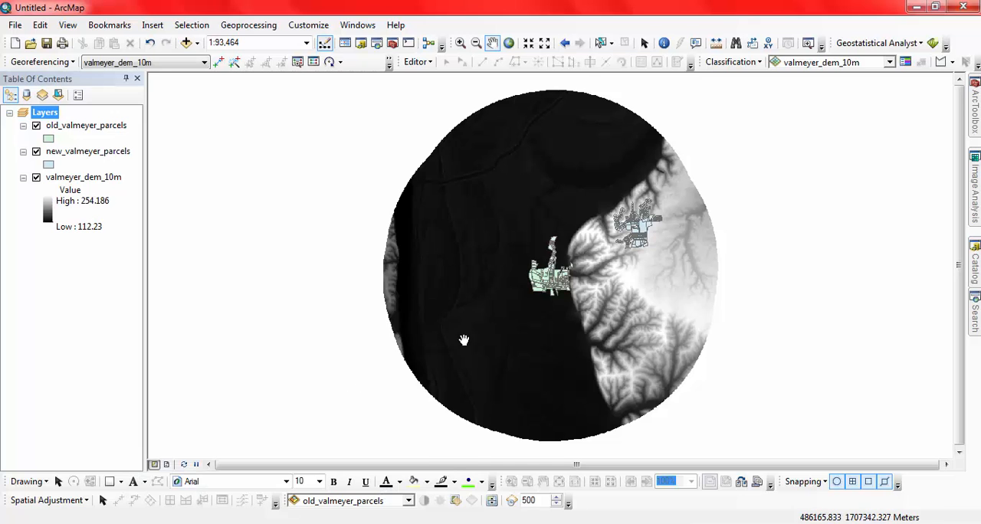
Examine where the old and new Valmeyer parcels lie on the elevation raster, toggling valmeyer_dem_10m off and on to compare.
drag(530, 319, 375, 340)
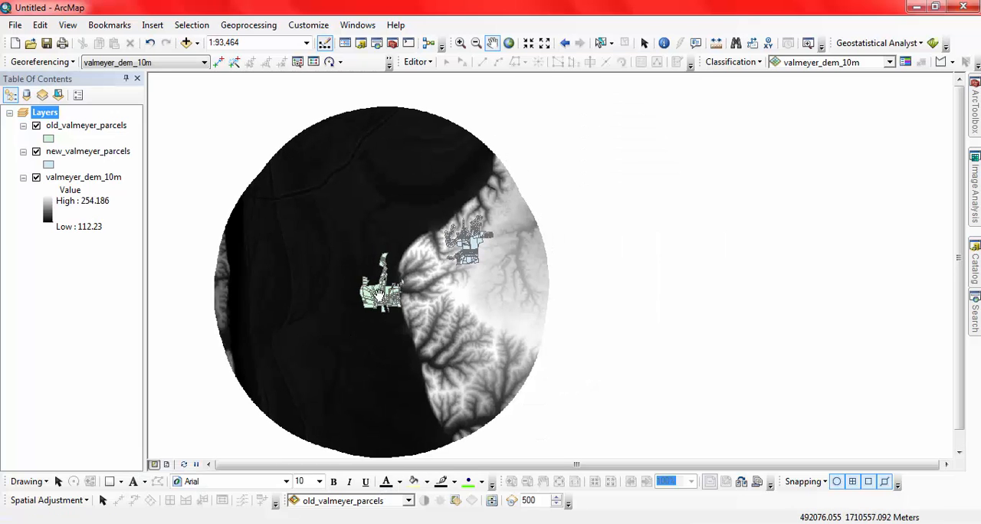
scroll(378, 295, up, 2)
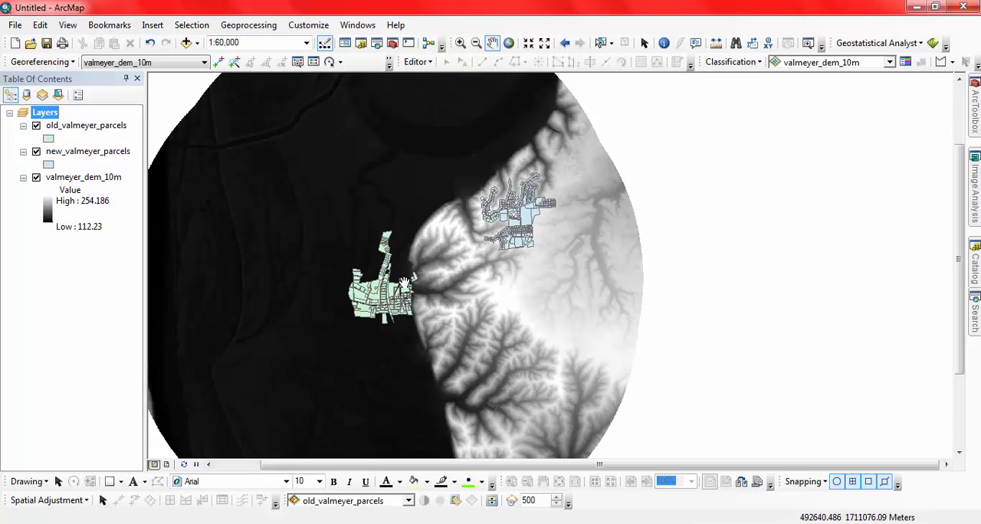
click(36, 177)
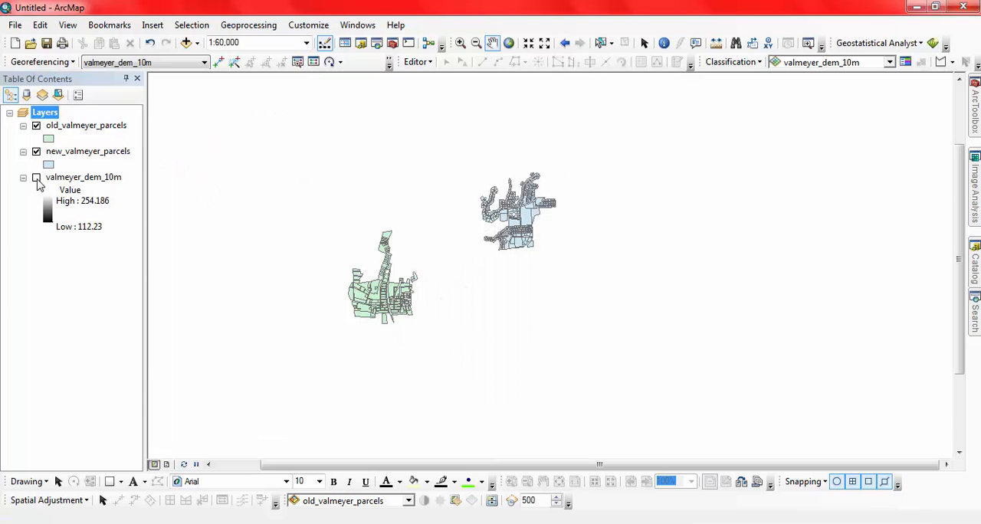
scroll(392, 288, up, 2)
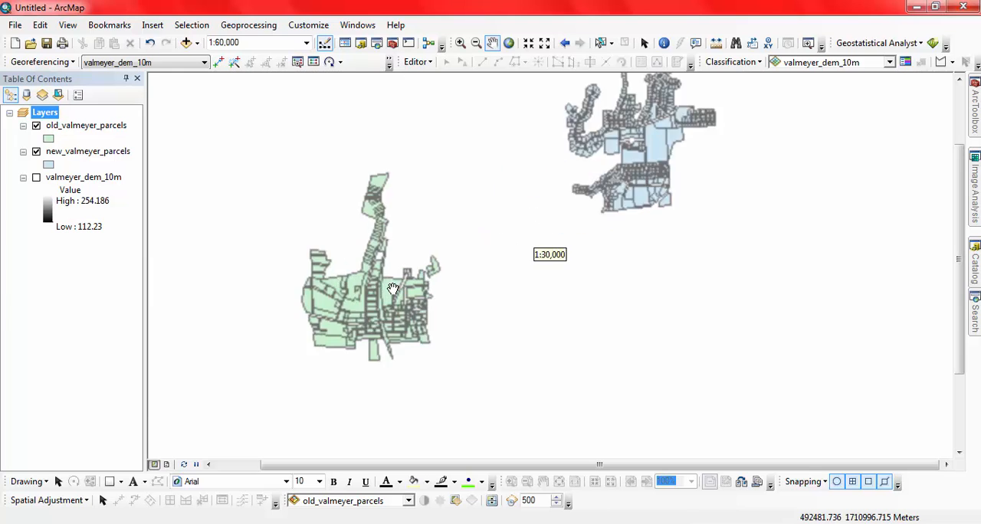
scroll(392, 288, up, 1)
click(36, 177)
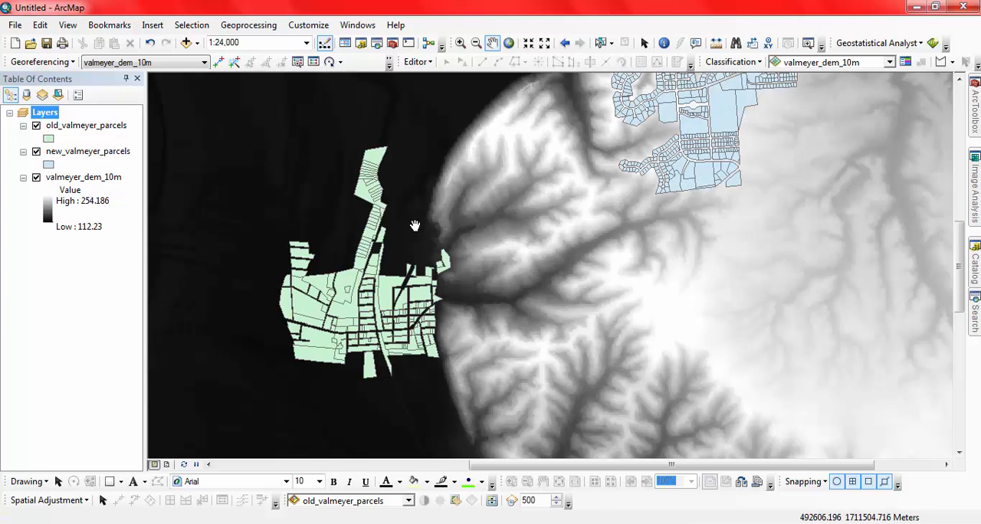
drag(488, 214, 412, 285)
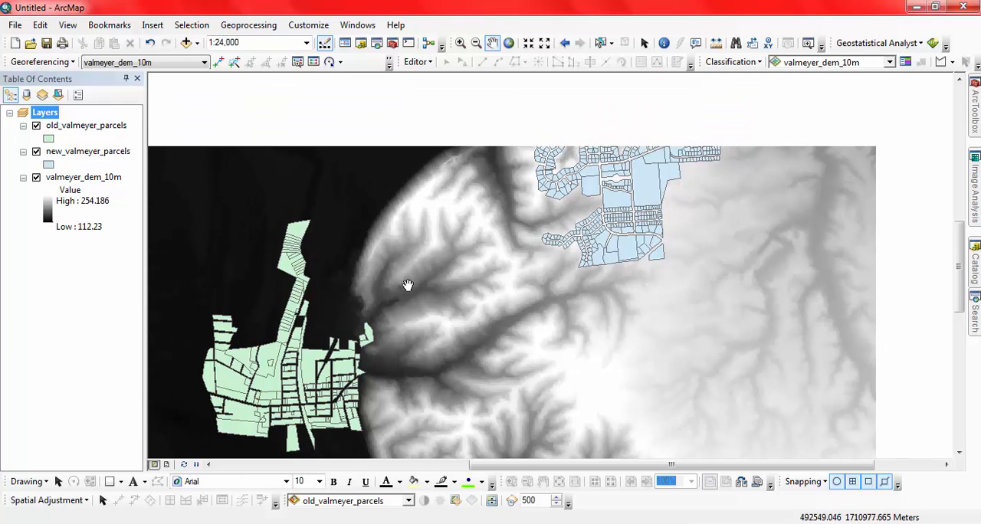
drag(540, 211, 443, 227)
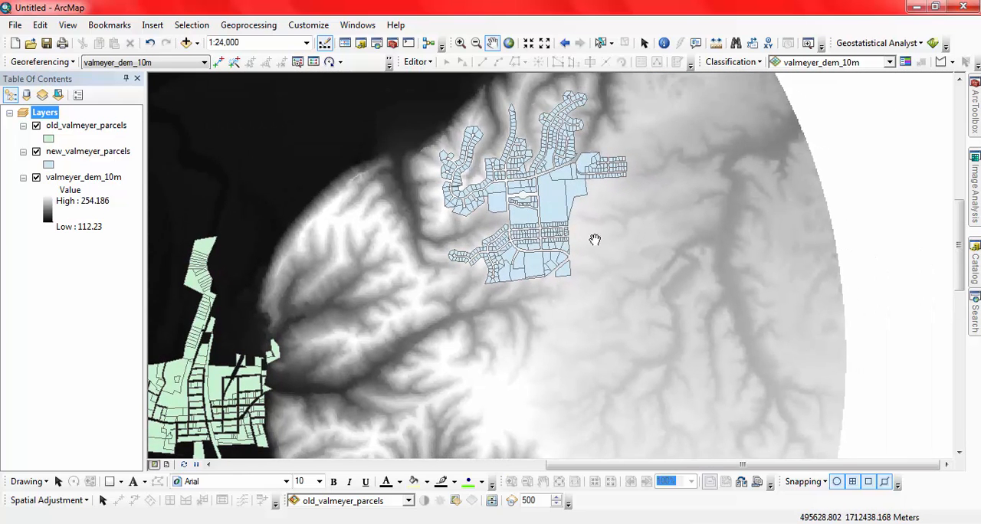
drag(415, 312, 564, 236)
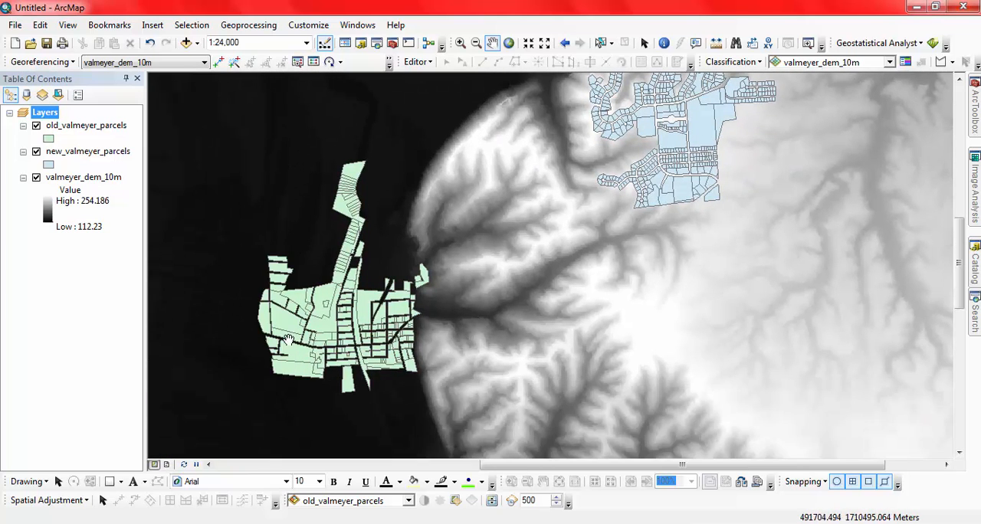
drag(591, 271, 456, 311)
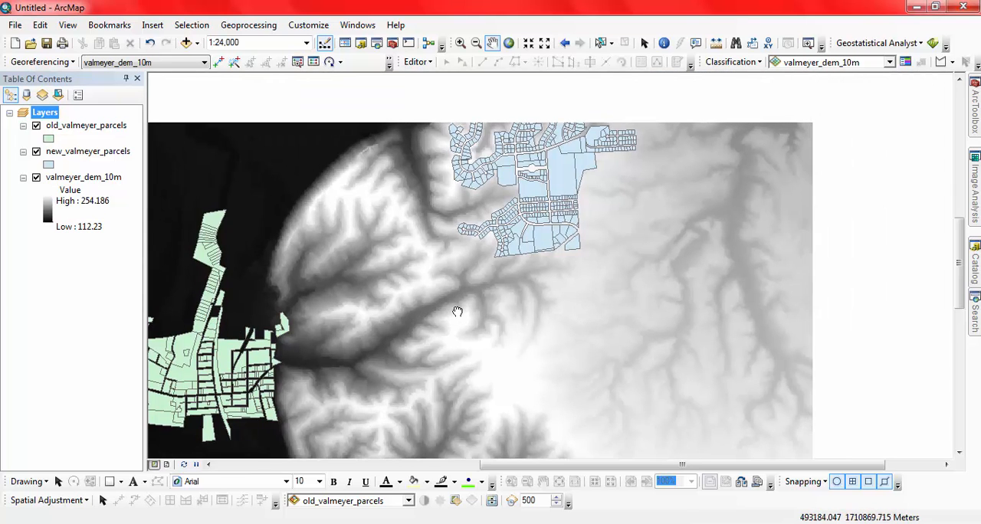
drag(579, 97, 585, 132)
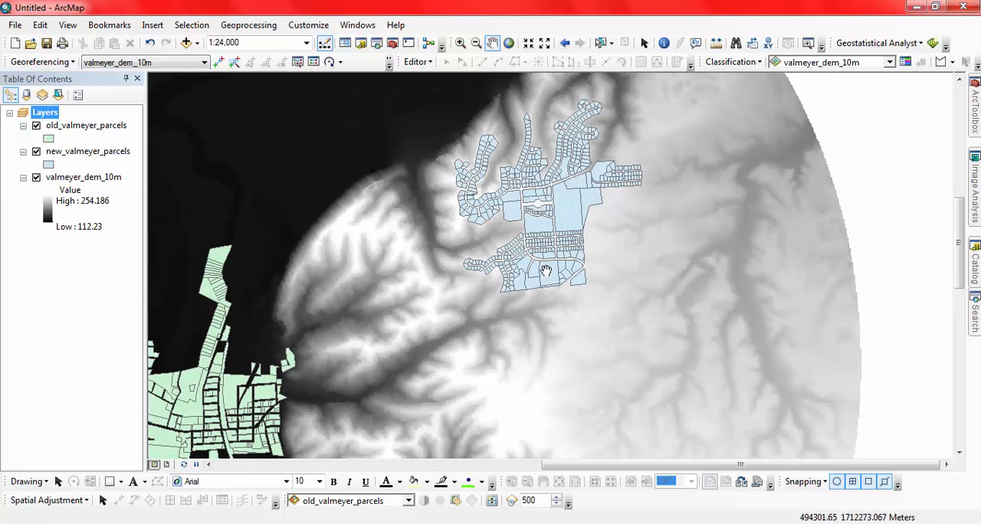
drag(181, 410, 233, 387)
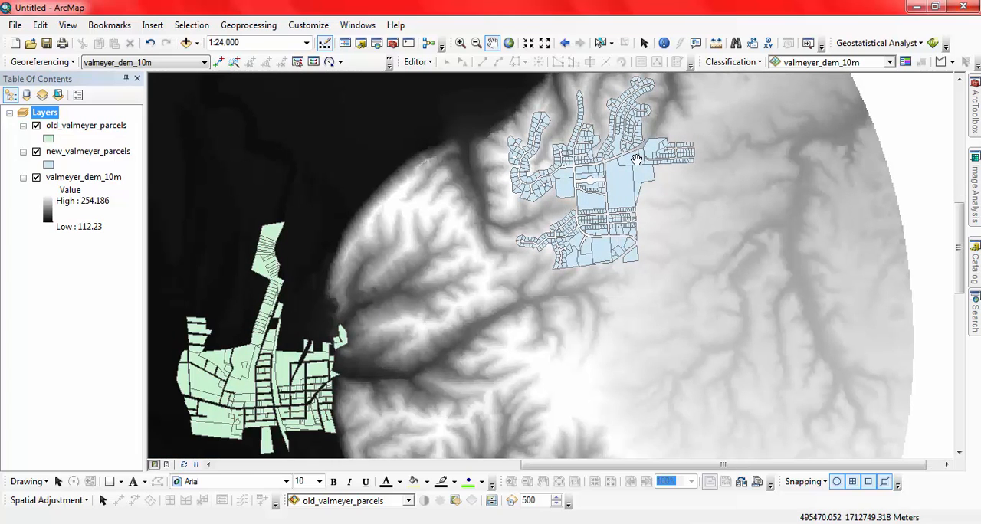
Hide the valmeyer_dem_10m and old_valmeyer_parcels layers and center the map on the new parcels.
click(36, 177)
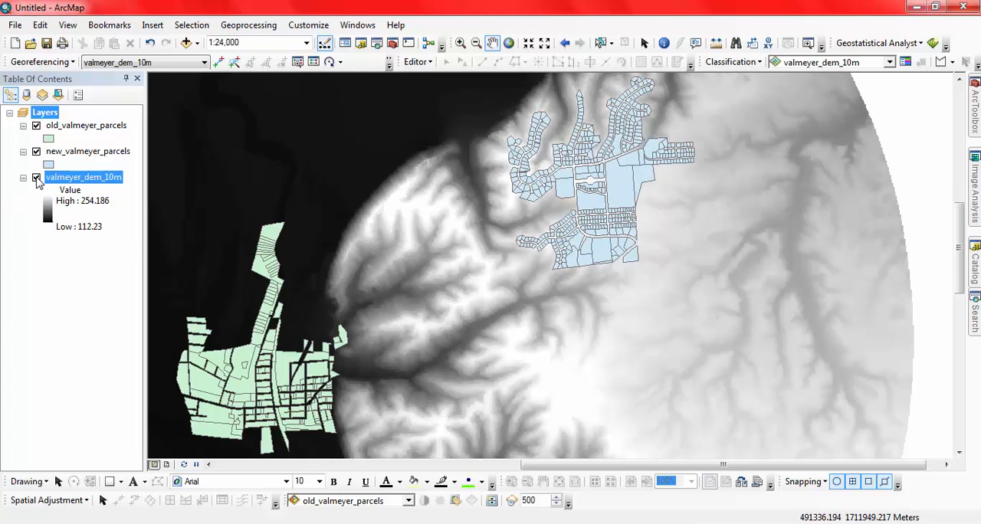
click(36, 126)
drag(570, 174, 449, 242)
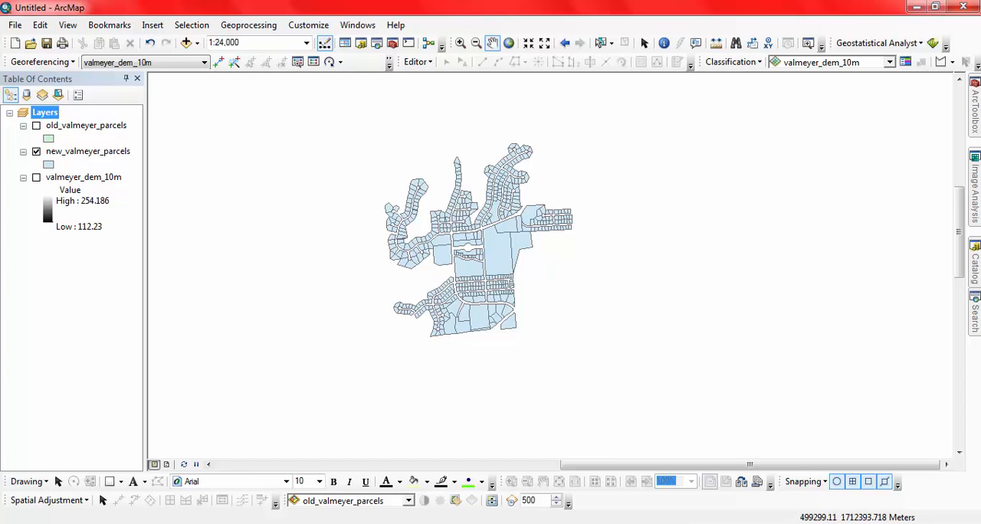
Browse the catalog's folder connections to the Tutorial folder on the J: drive.
click(975, 264)
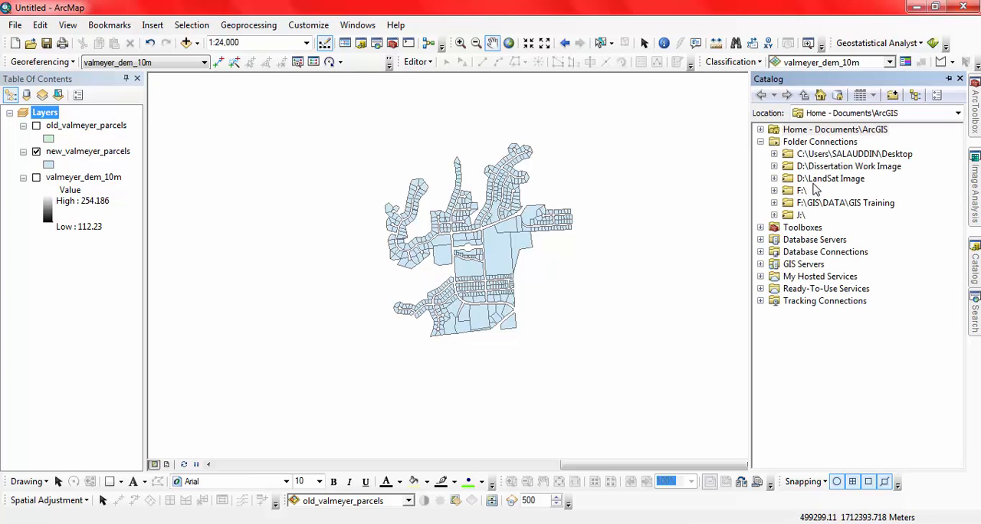
click(774, 214)
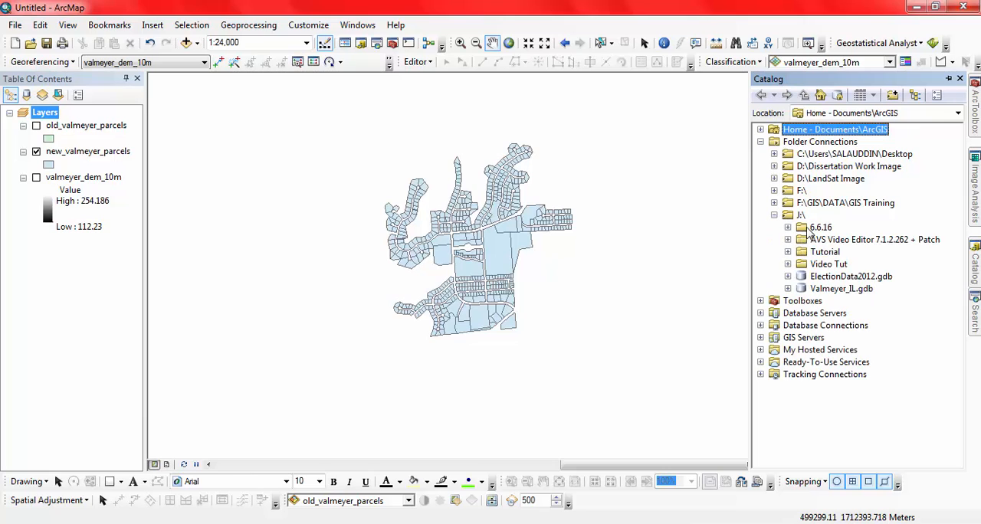
click(828, 255)
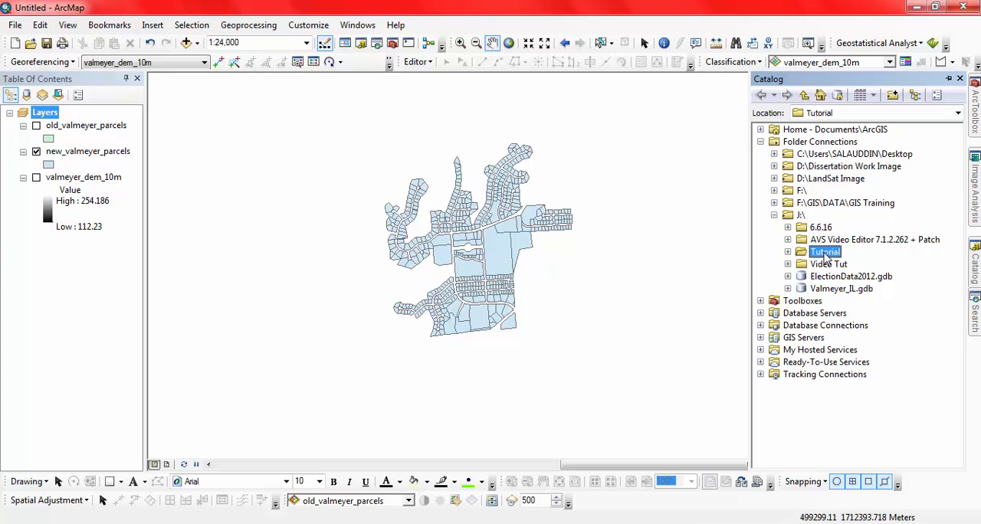
right_click(826, 259)
mouse_move(878, 347)
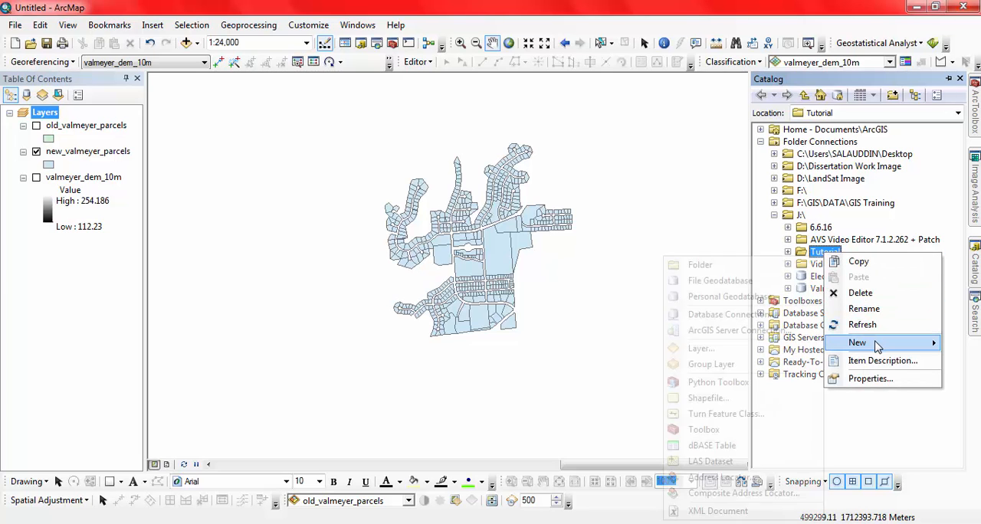
click(706, 398)
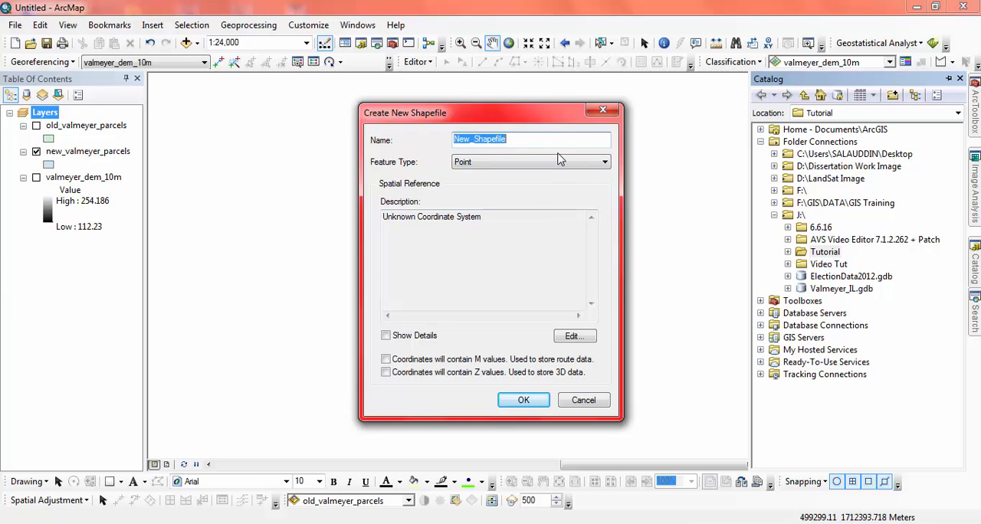
text(New_valmeyer)
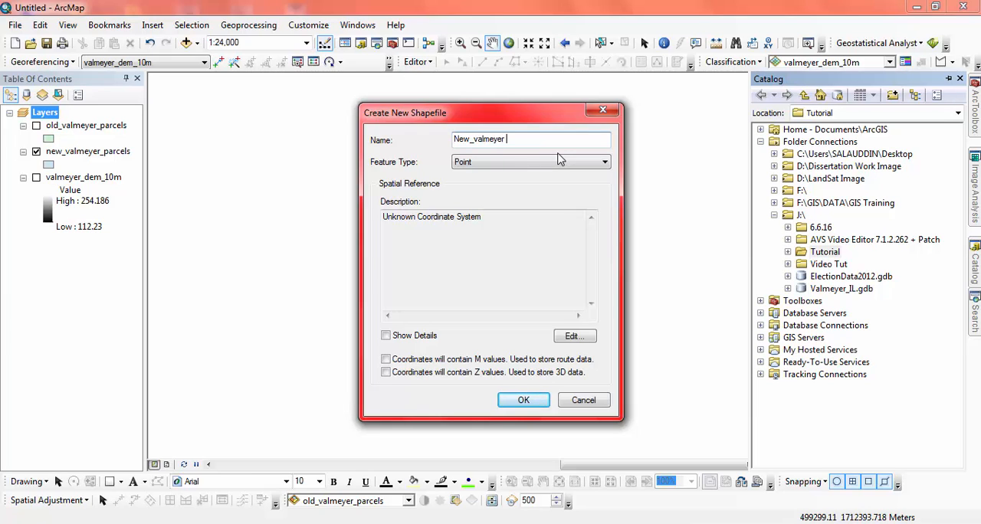
text(_road)
click(480, 163)
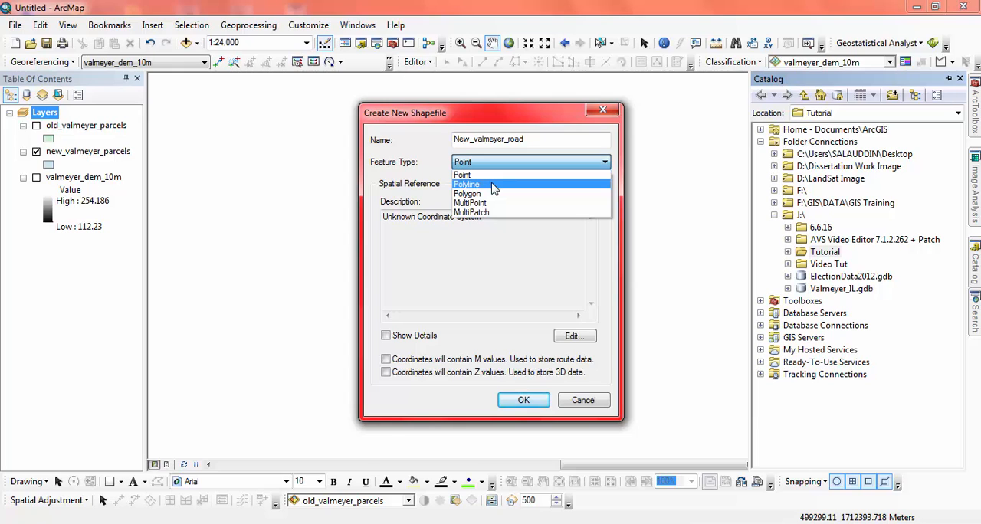
click(494, 185)
click(571, 341)
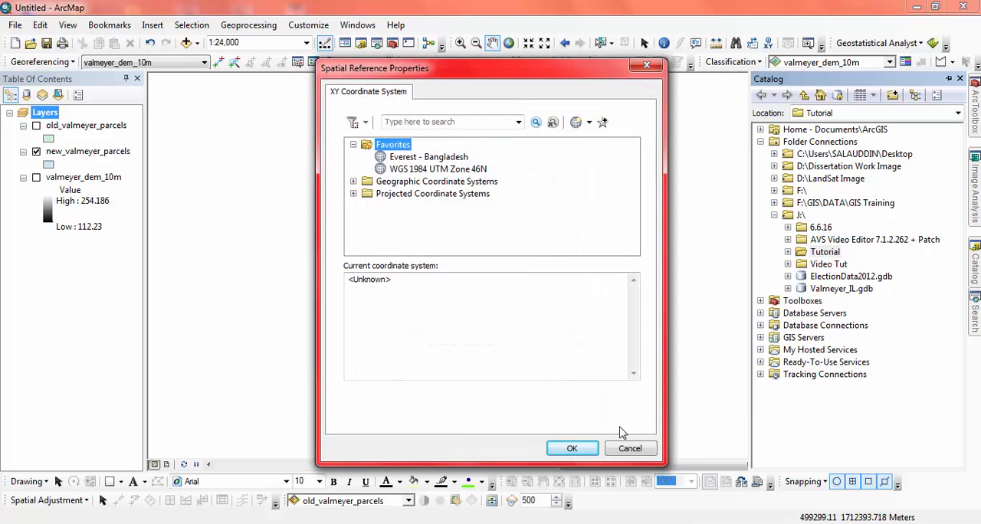
click(629, 450)
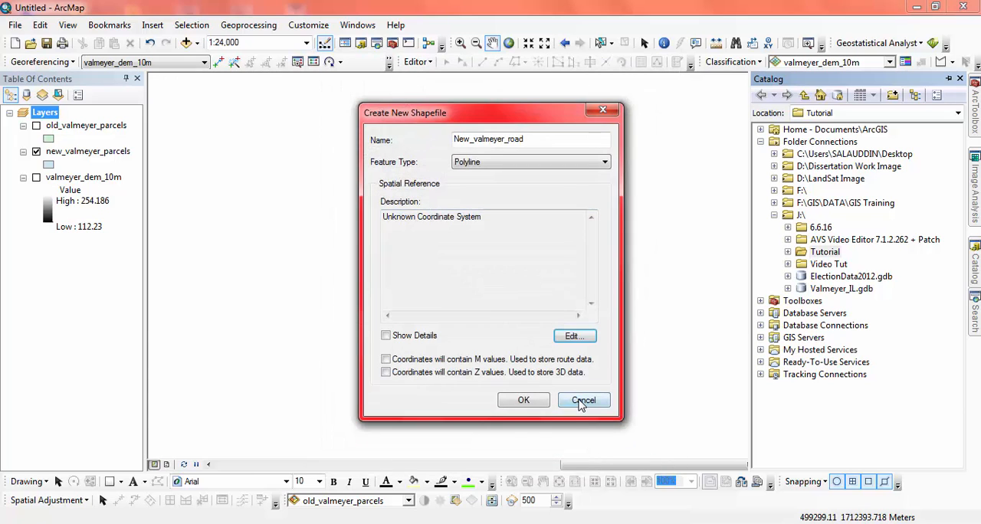
Check the projected coordinate system of old_valmeyer_parcels in the layer's source properties, then close them without changes.
click(80, 127)
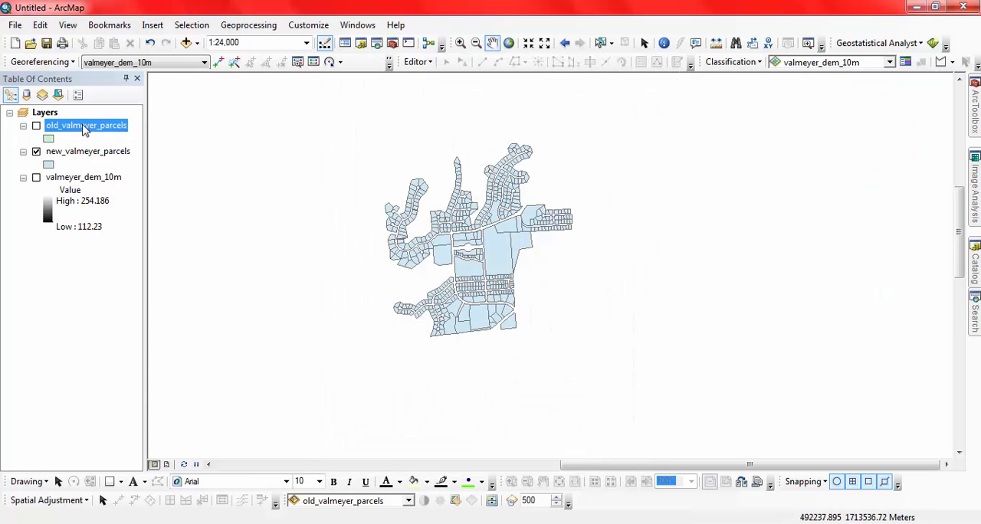
right_click(81, 125)
click(164, 424)
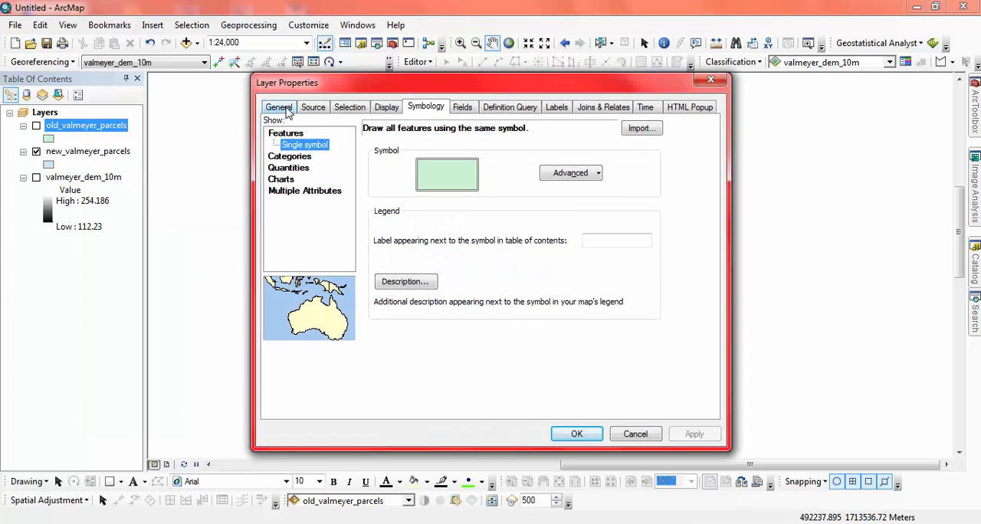
click(313, 107)
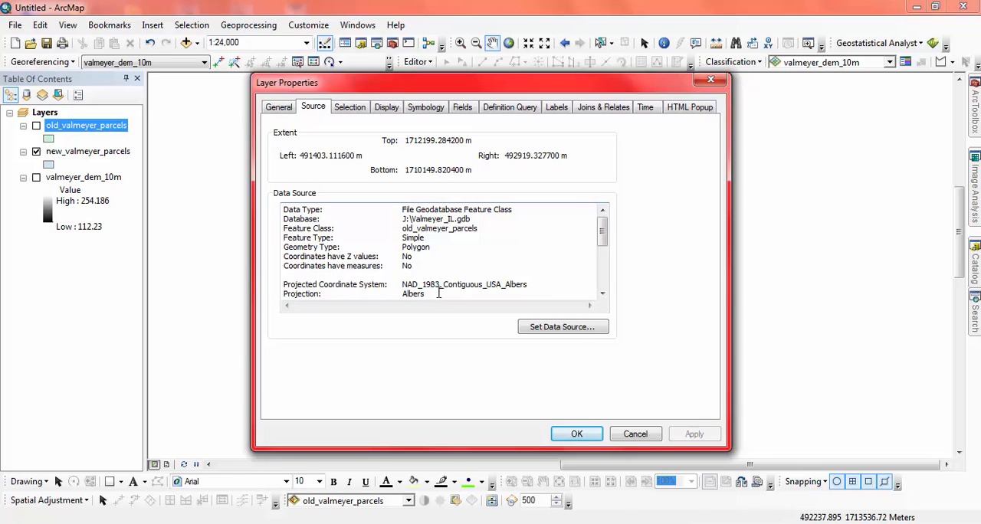
click(538, 285)
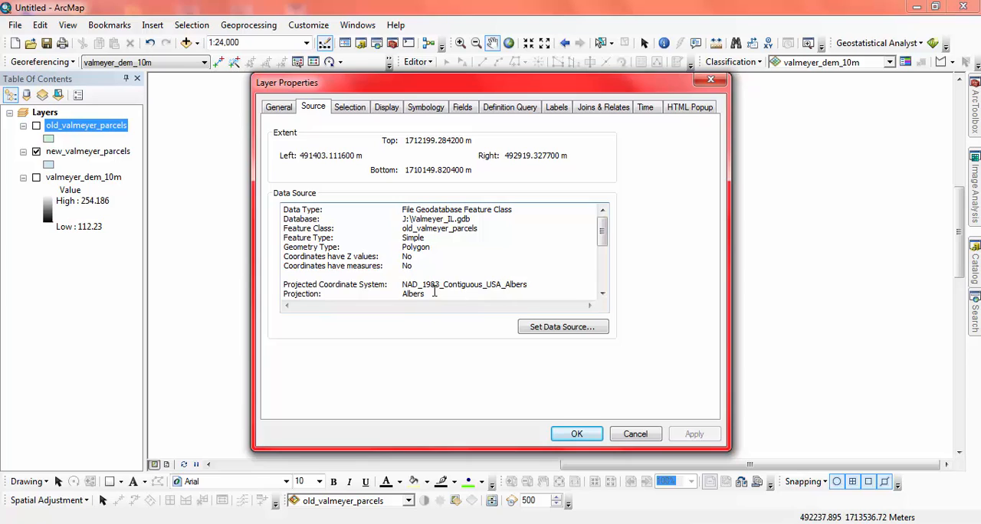
click(635, 434)
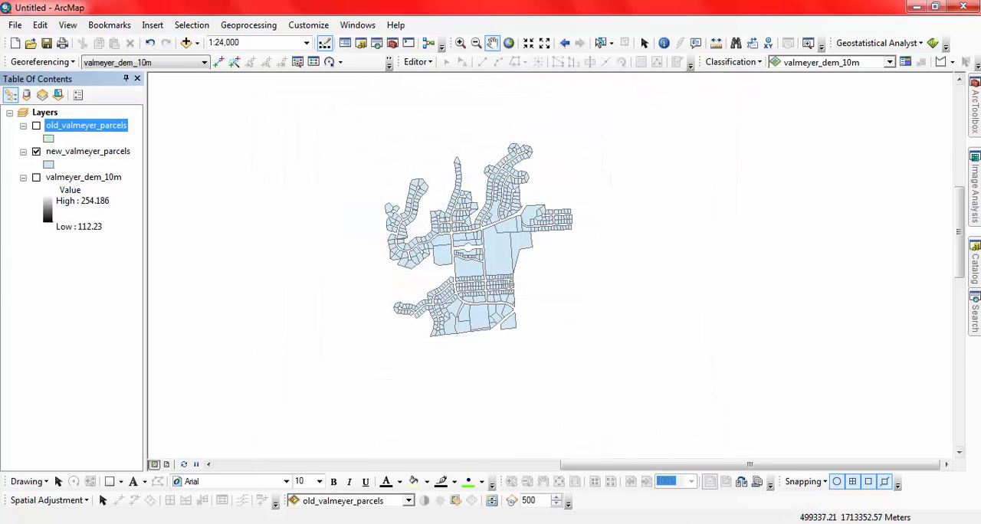
Start a new shapefile in the Tutorial folder, named New_valmeyer_road, with the Polyline feature type.
mouse_move(971, 262)
right_click(826, 253)
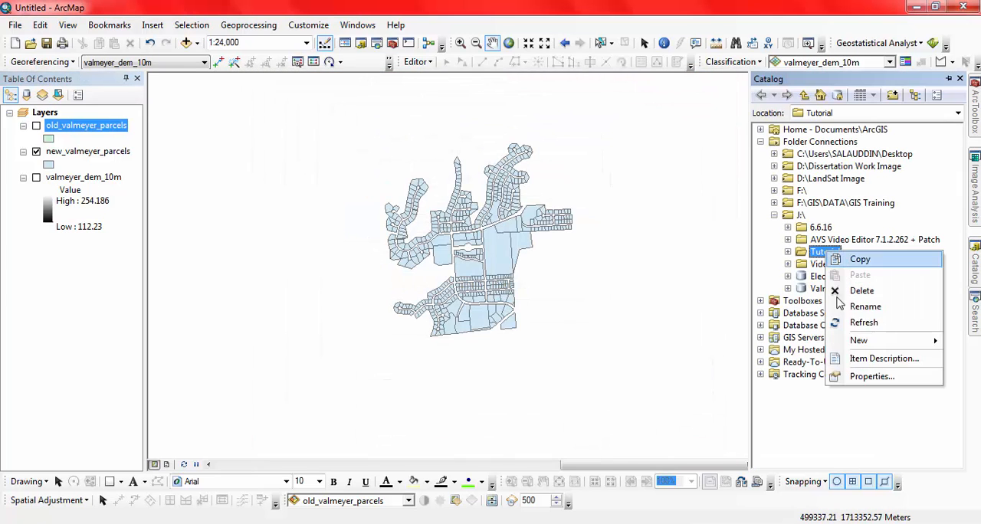
mouse_move(858, 341)
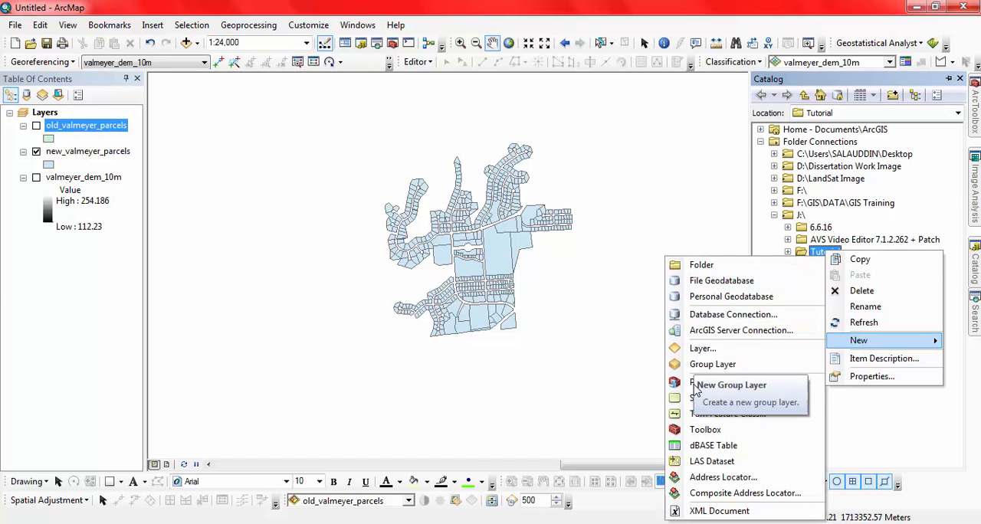
click(709, 398)
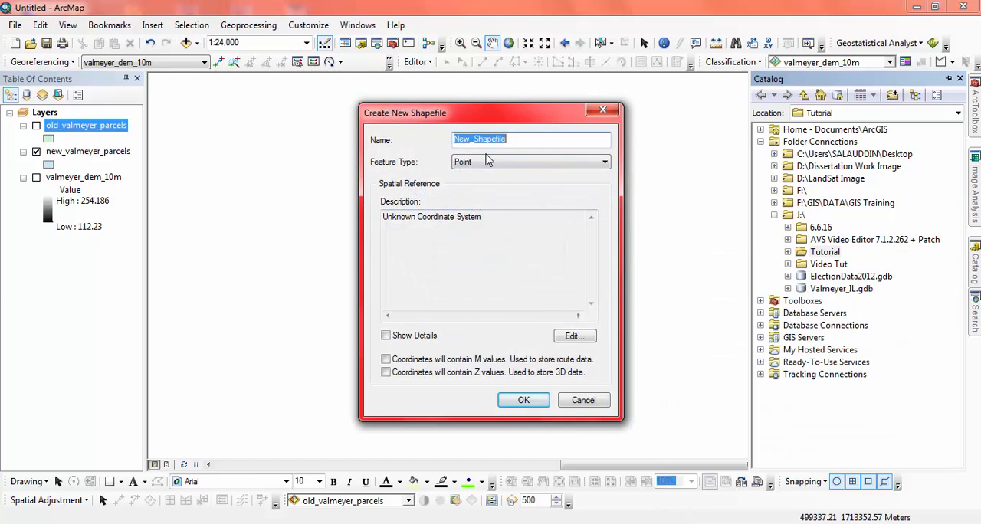
text(New)
text(_valmeyer_road)
click(504, 162)
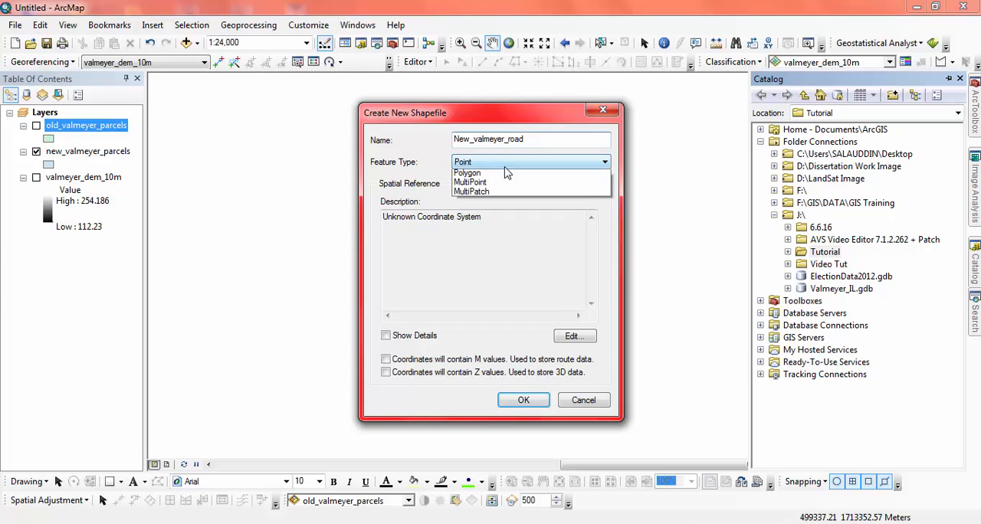
click(495, 184)
Search the available coordinate systems for nad1983 in the new shapefile's spatial reference settings.
click(575, 336)
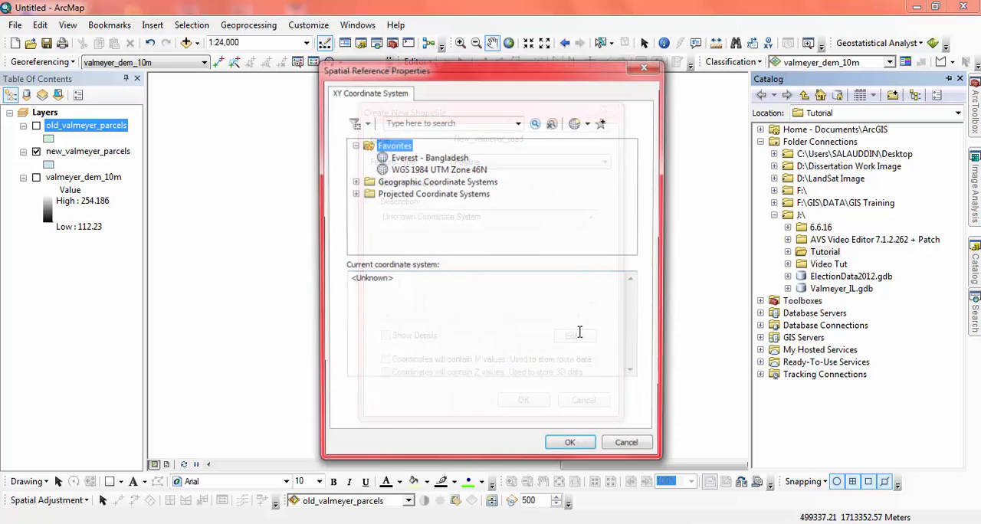
click(489, 126)
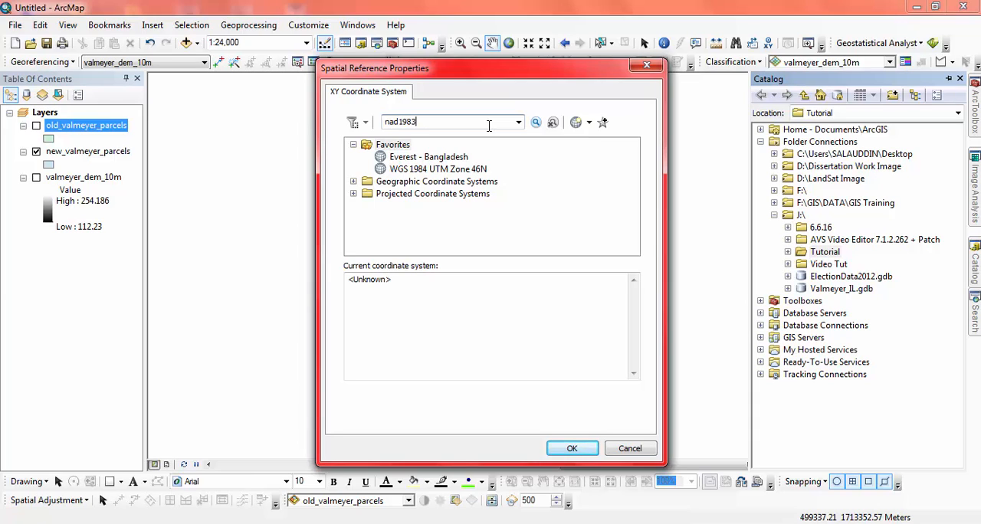
click(535, 122)
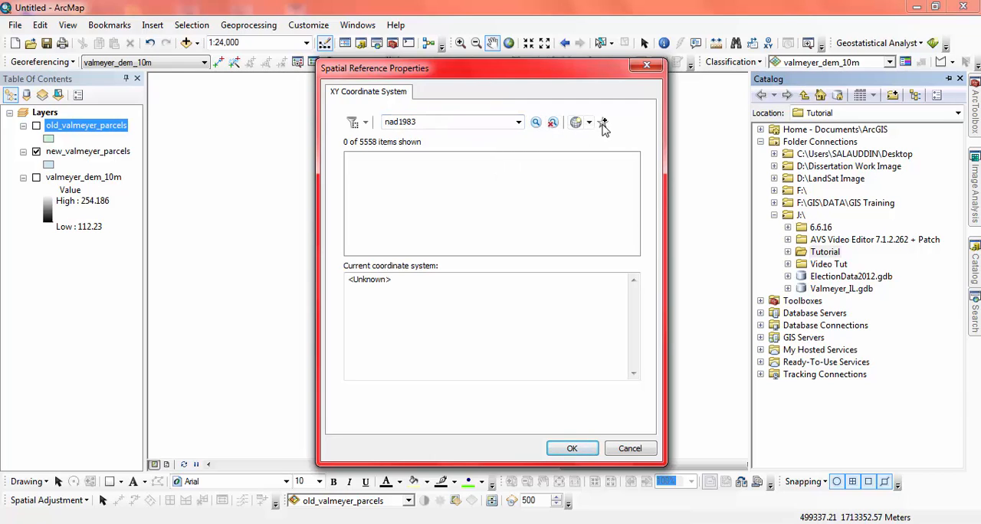
Cancel the spatial reference settings holding the nad1983 search and reopen them with the full coordinate system list.
click(588, 123)
mouse_move(608, 145)
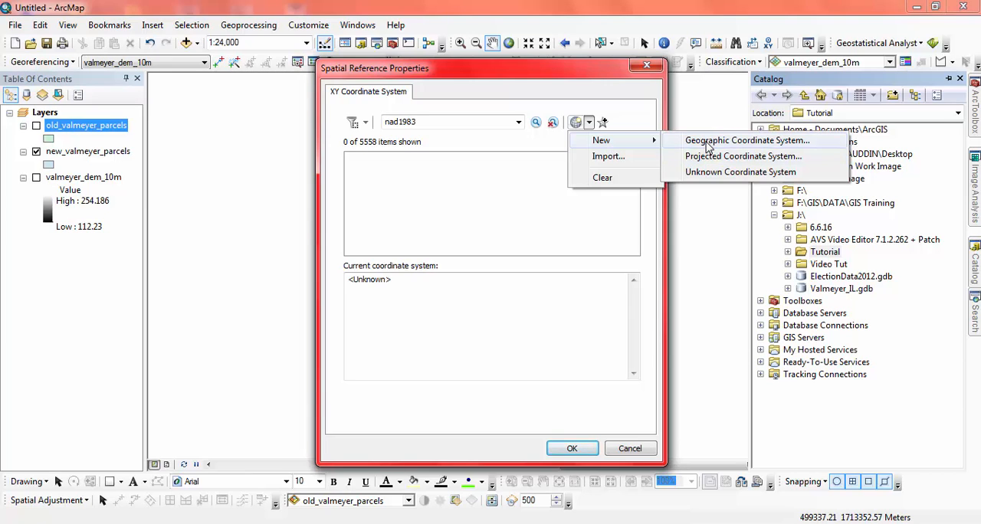
click(602, 177)
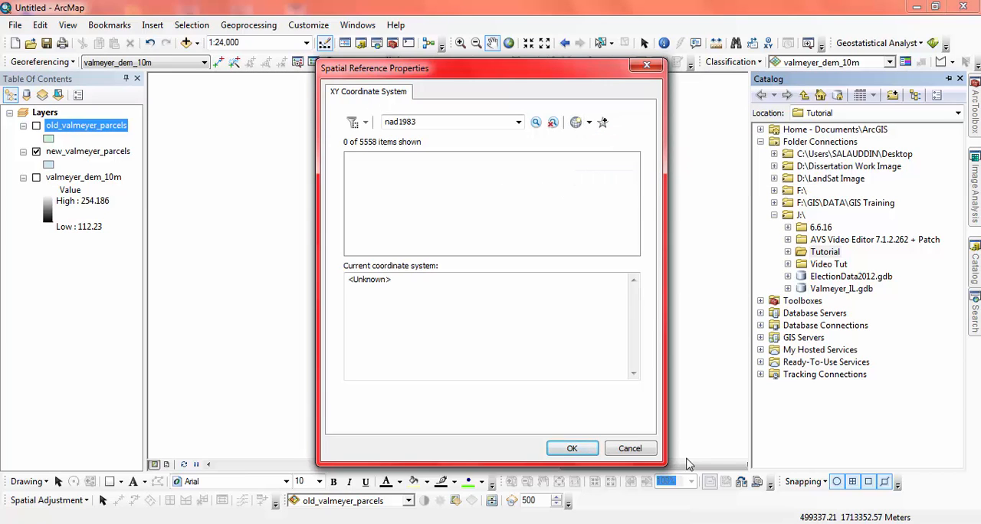
click(630, 448)
click(574, 332)
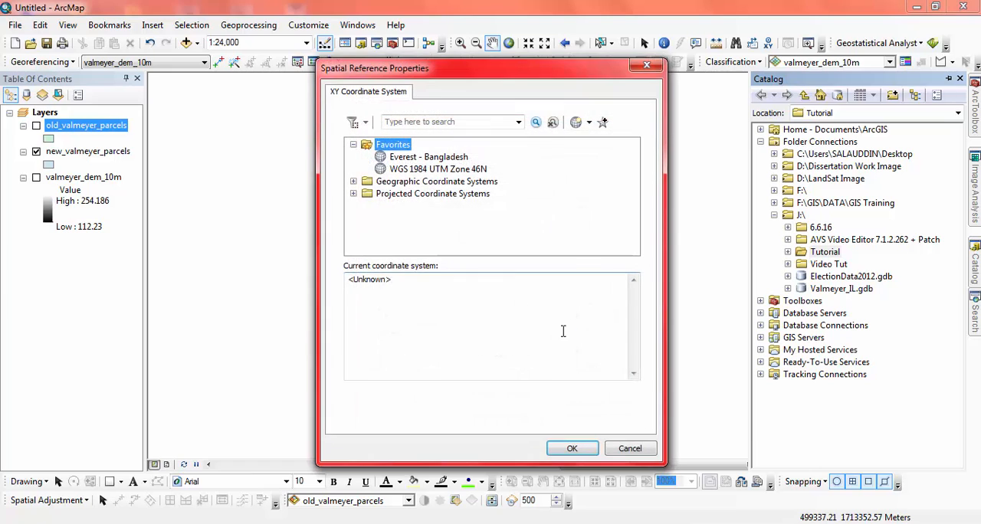
Browse the geographic coordinate systems for North America.
click(353, 180)
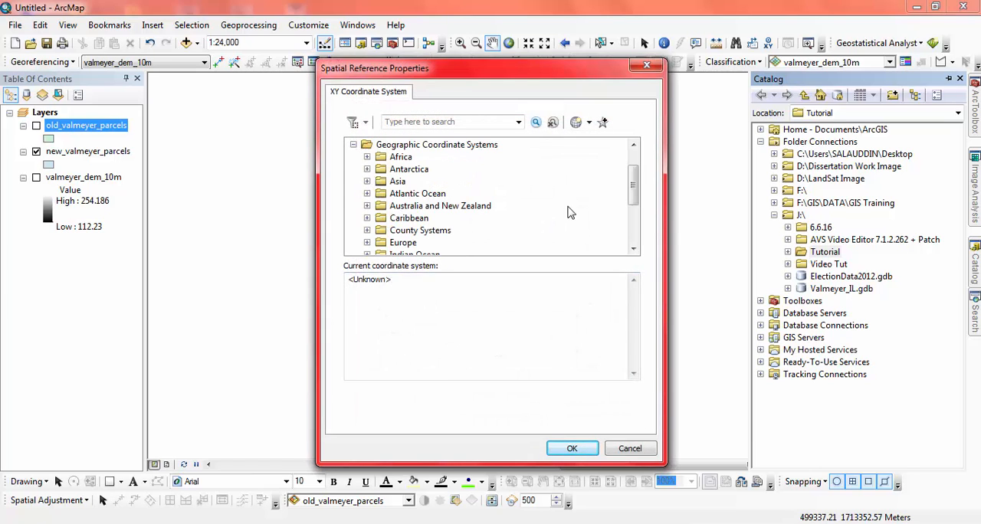
drag(635, 184, 634, 200)
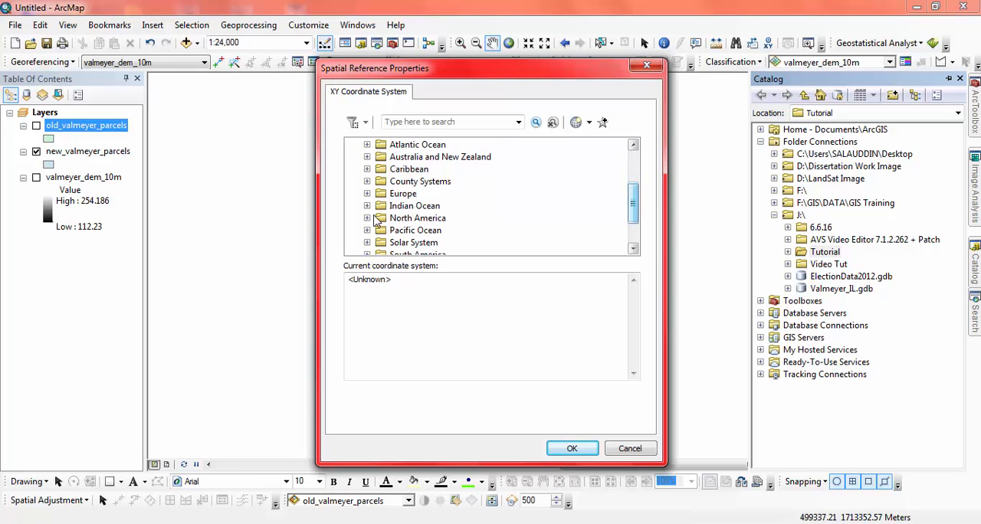
click(367, 218)
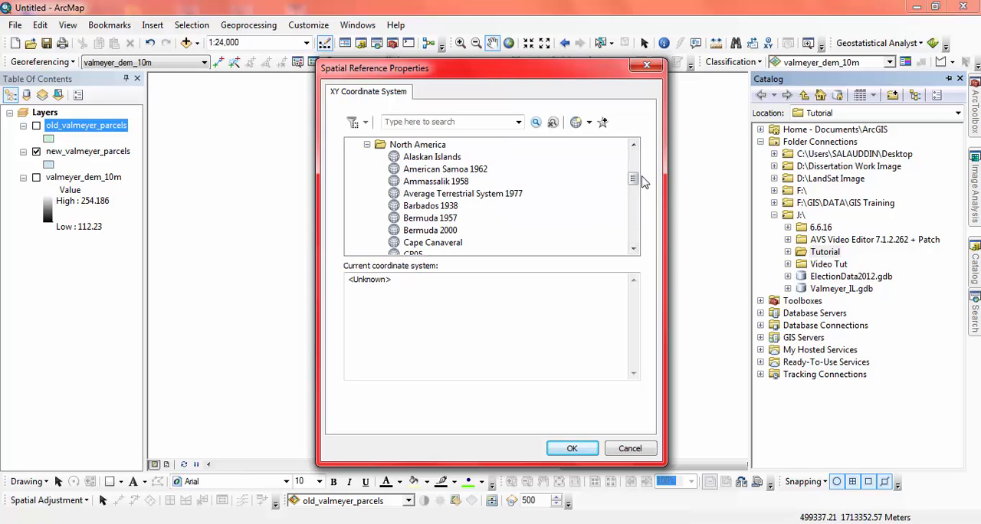
click(634, 249)
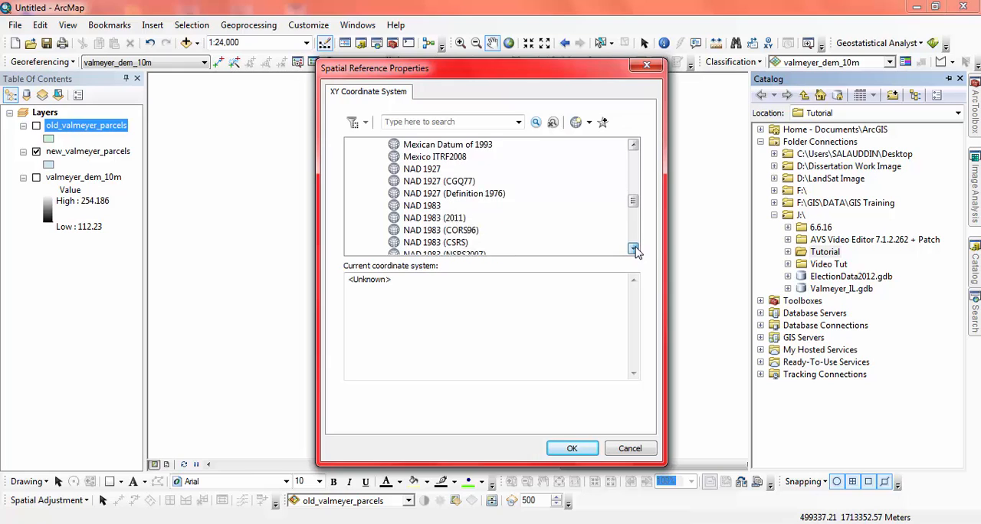
drag(634, 249, 635, 249)
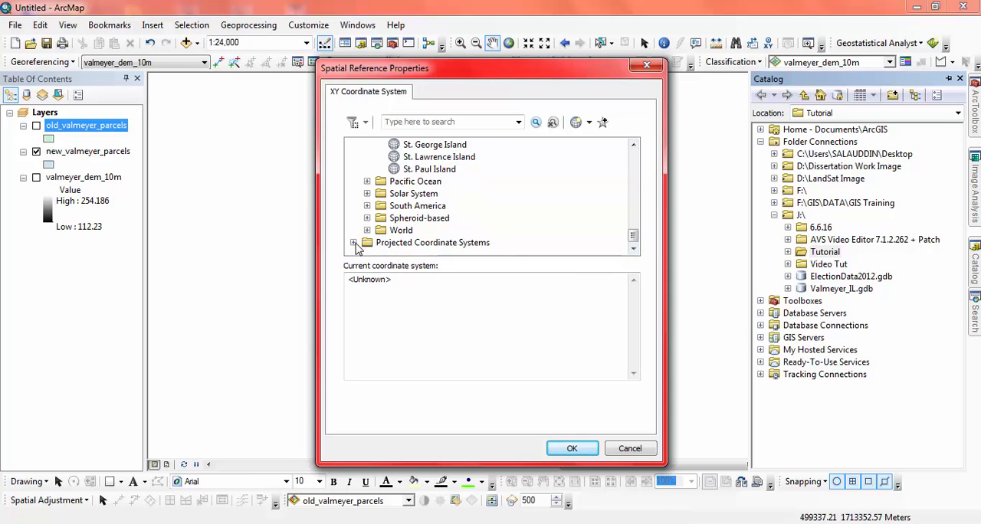
Look through the projected coordinate system groups, including the contents of the World group.
click(354, 243)
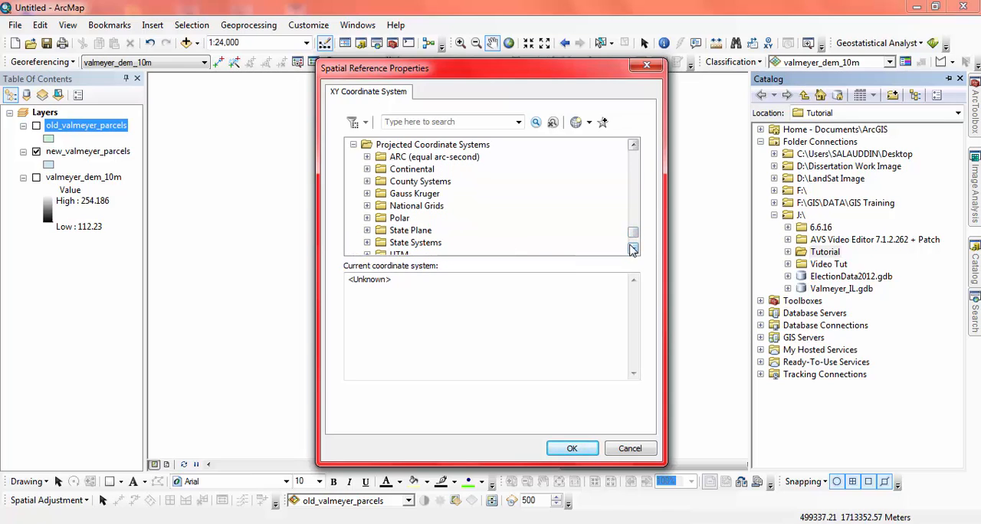
click(633, 249)
click(401, 232)
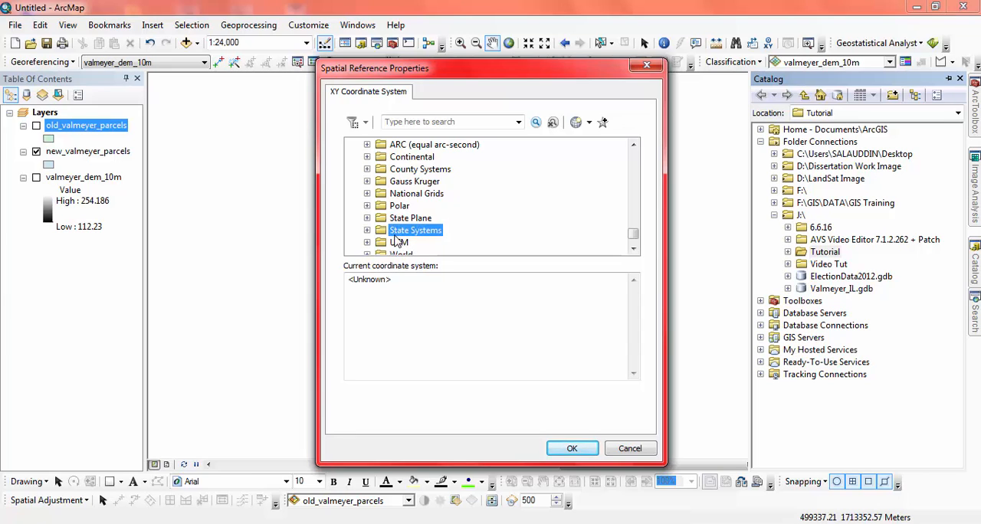
click(404, 158)
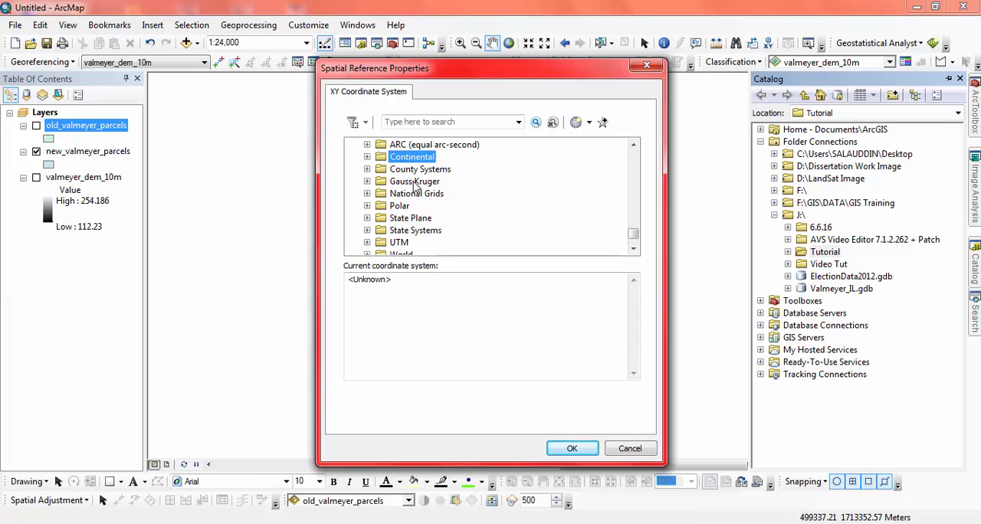
scroll(399, 198, down, 1)
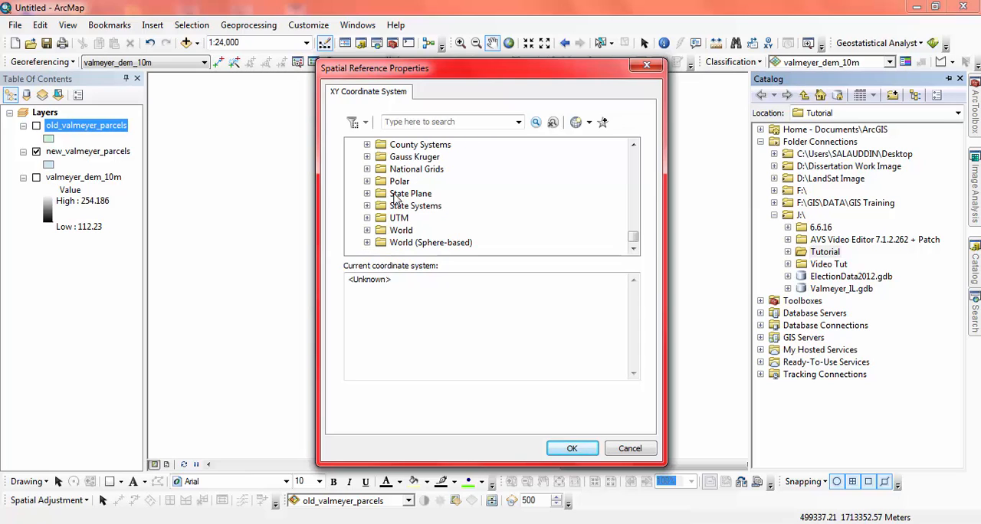
click(366, 230)
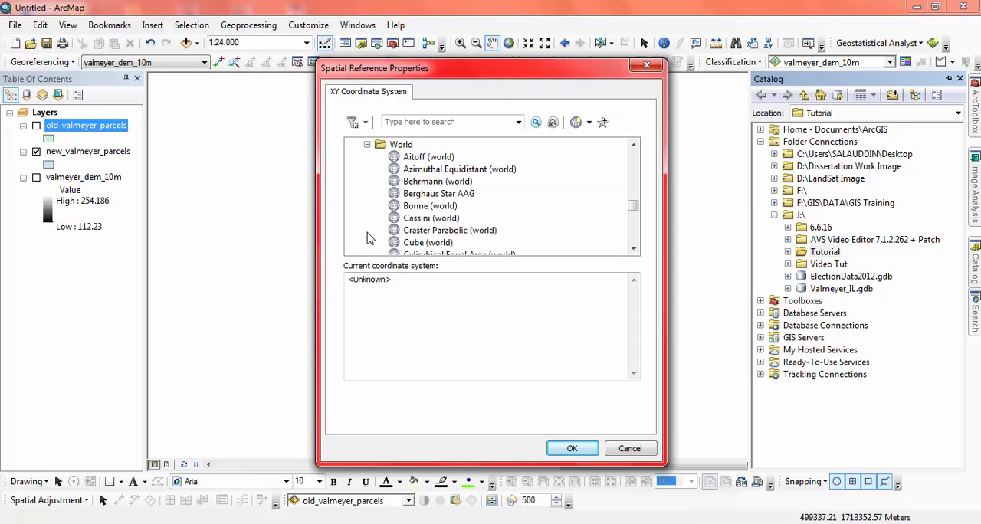
click(366, 145)
Assign the North American geographic coordinate system NAD 1983 to New_valmeyer_road and create the shapefile.
scroll(361, 176, up, 1)
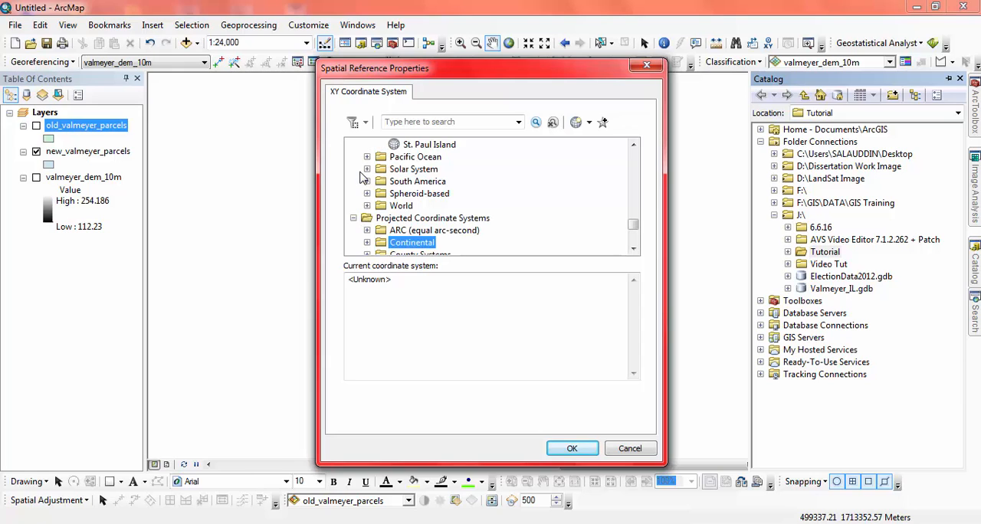
scroll(368, 178, up, 10)
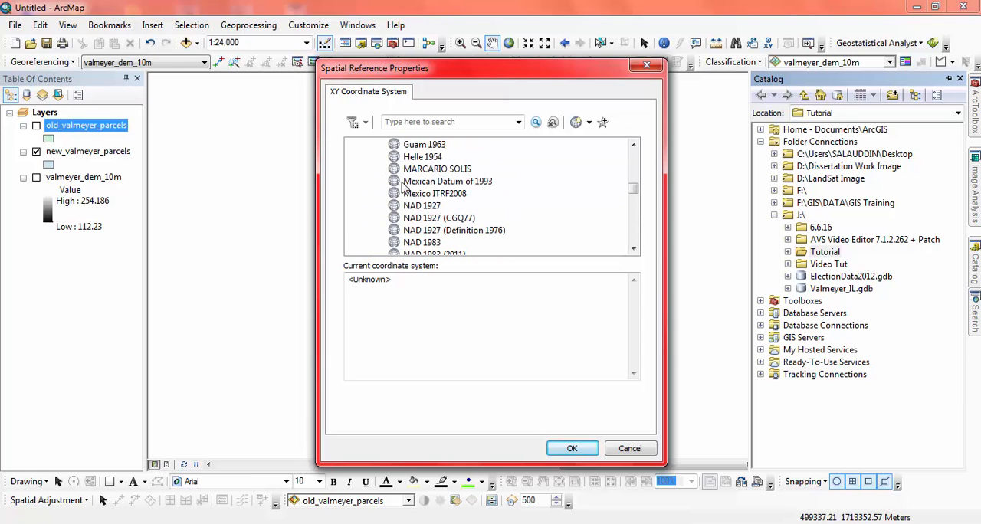
click(424, 230)
scroll(426, 234, down, 1)
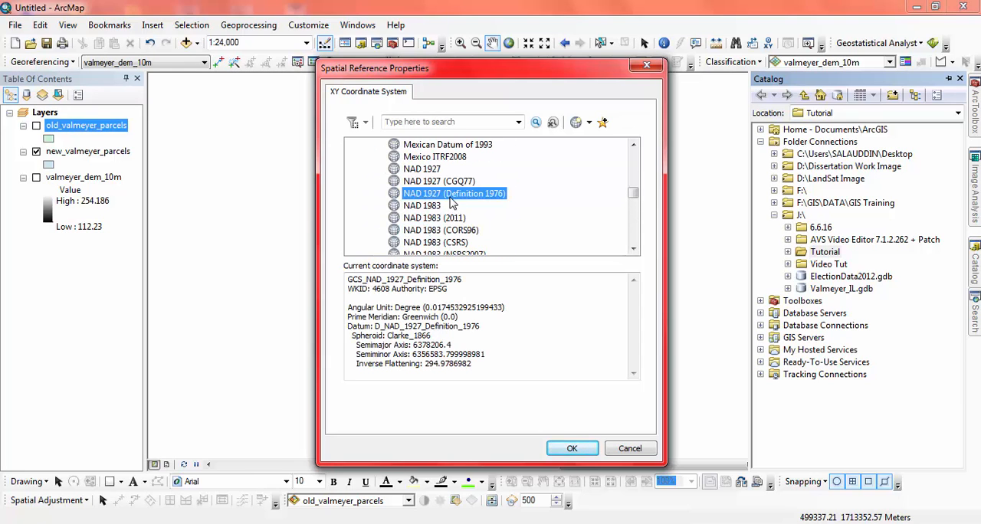
click(422, 207)
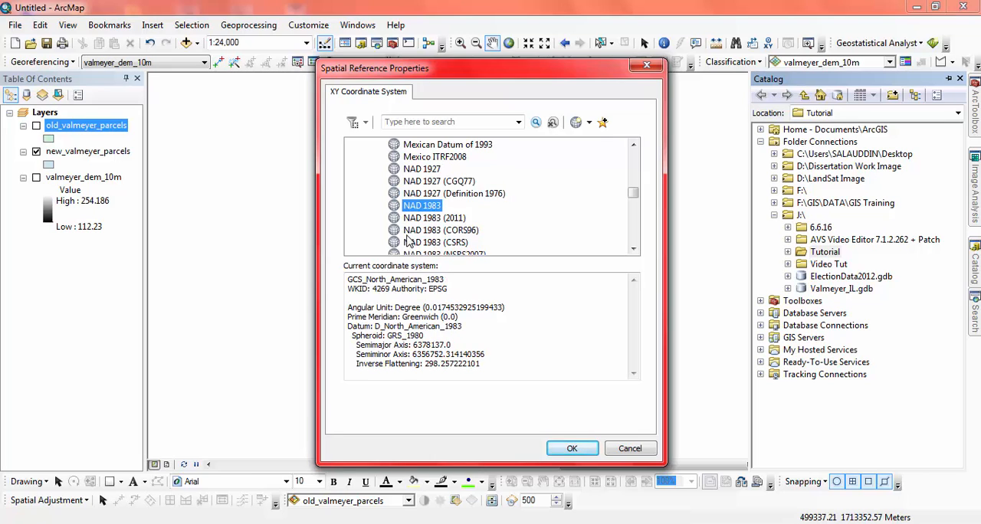
scroll(430, 230, down, 1)
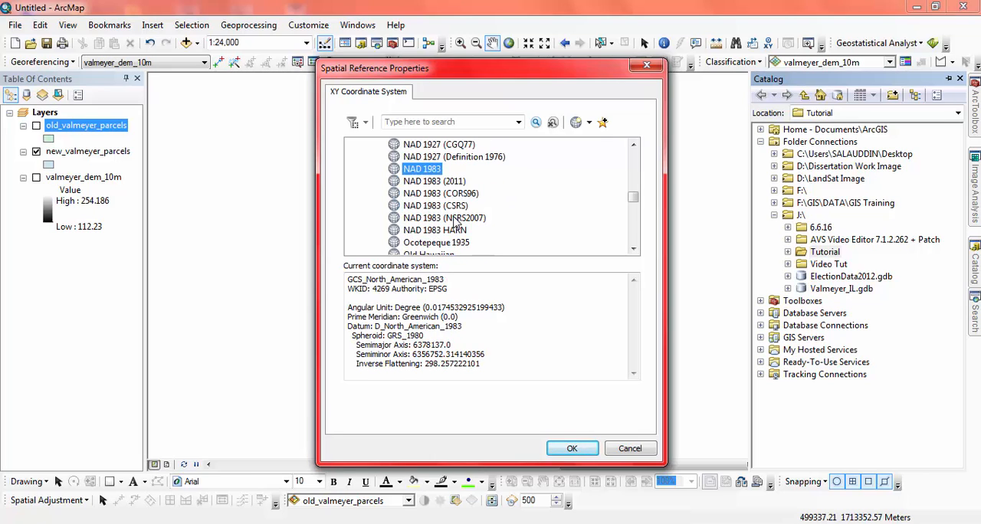
click(570, 449)
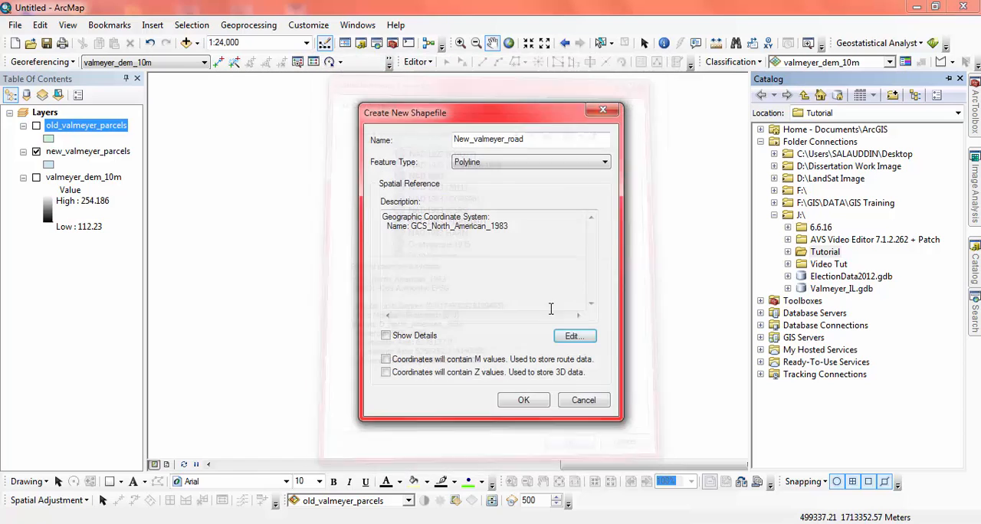
click(521, 401)
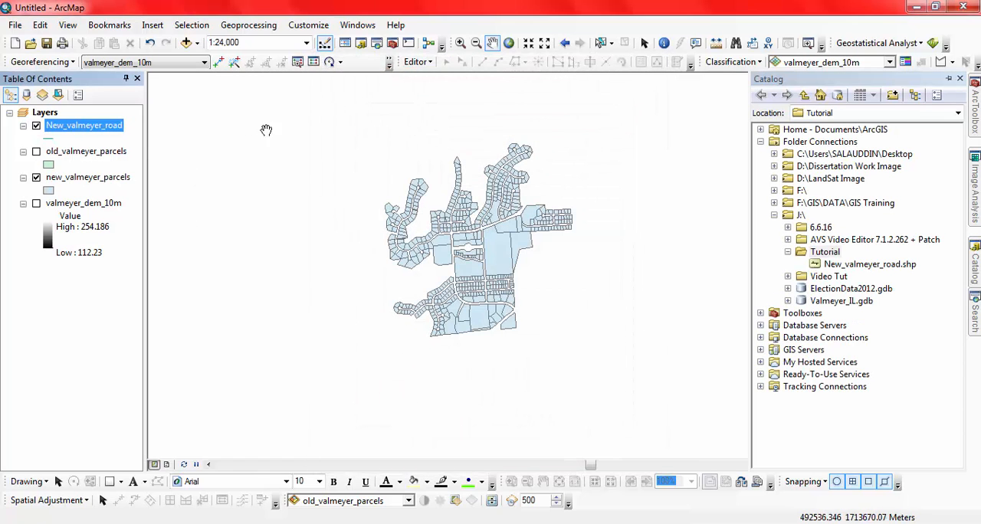
Start an edit session on the New_valmeyer_road layer, continuing past the spatial reference warning.
click(418, 61)
click(434, 80)
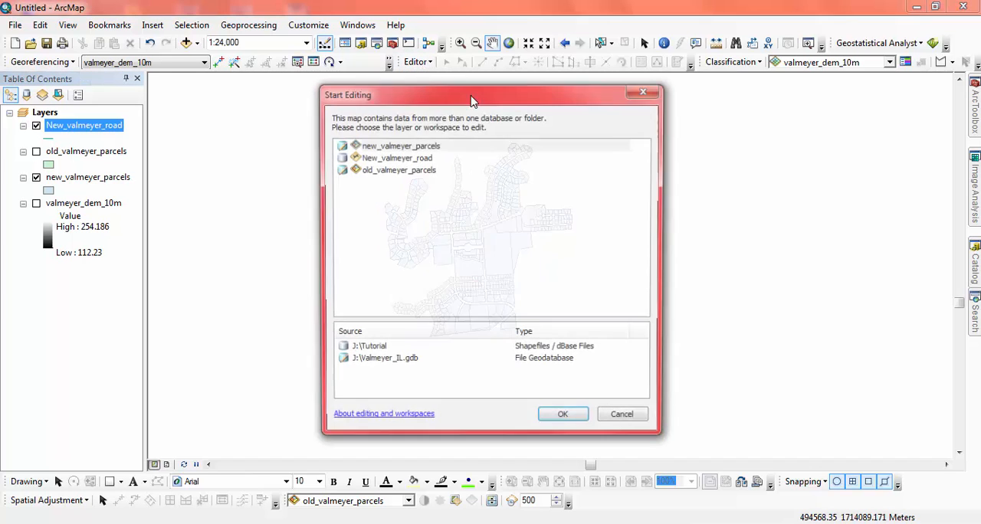
click(414, 146)
click(414, 158)
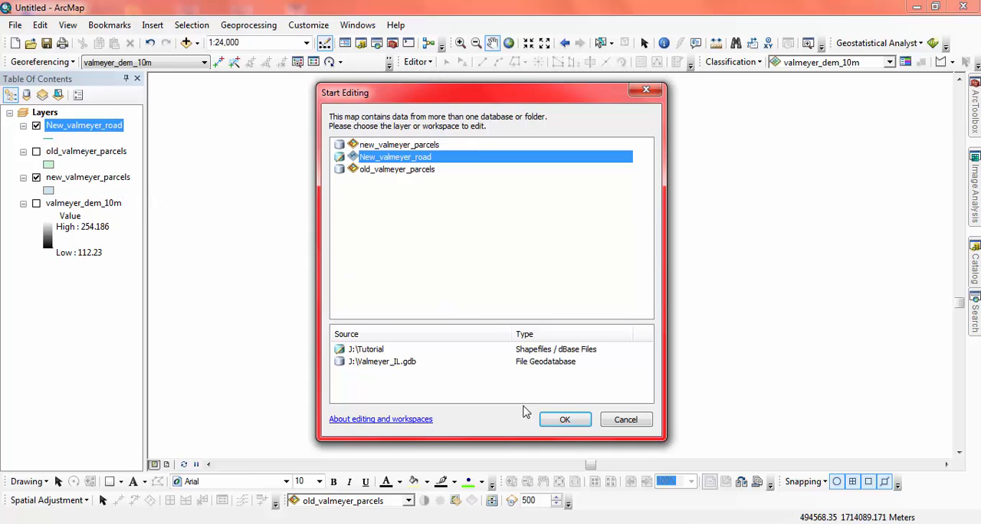
click(573, 420)
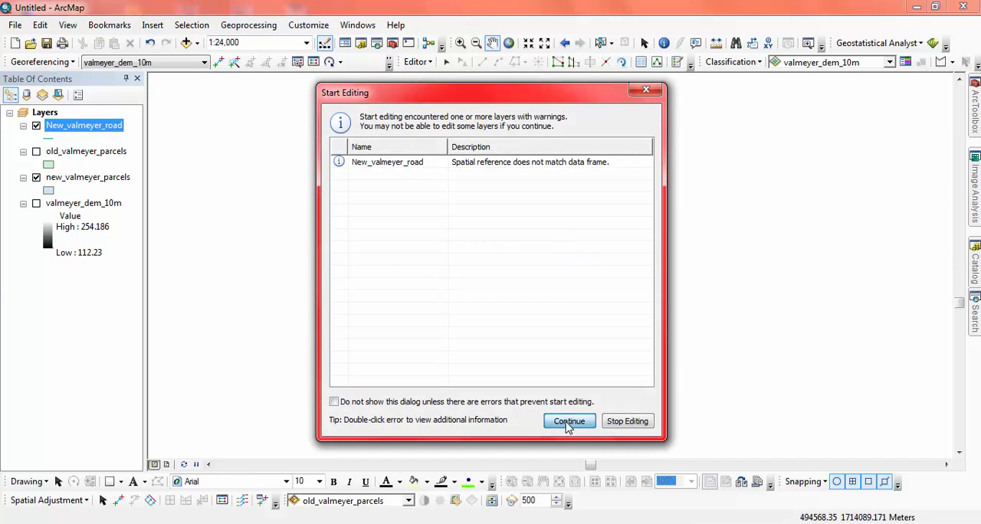
click(569, 422)
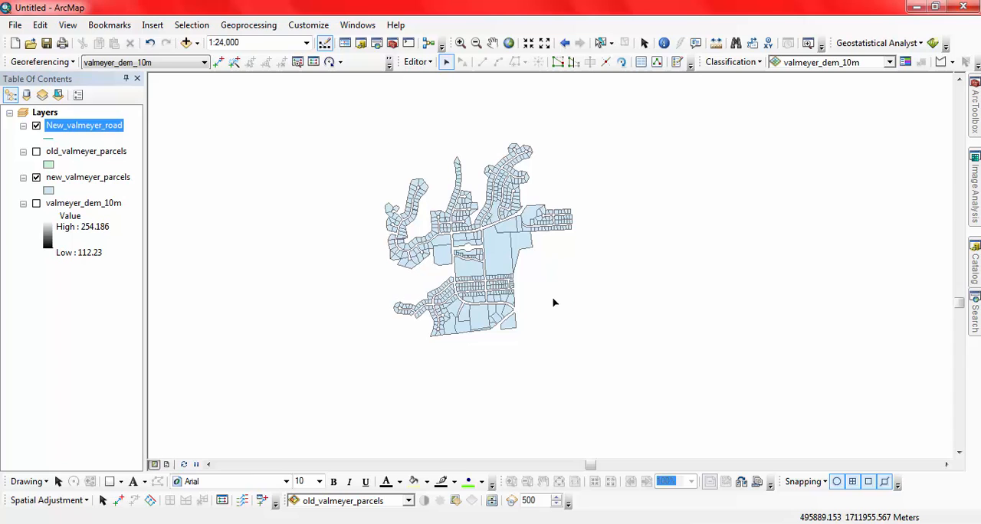
Activate the New_valmeyer_road feature template for line drawing and enlarge the list of construction tools.
click(677, 63)
click(842, 127)
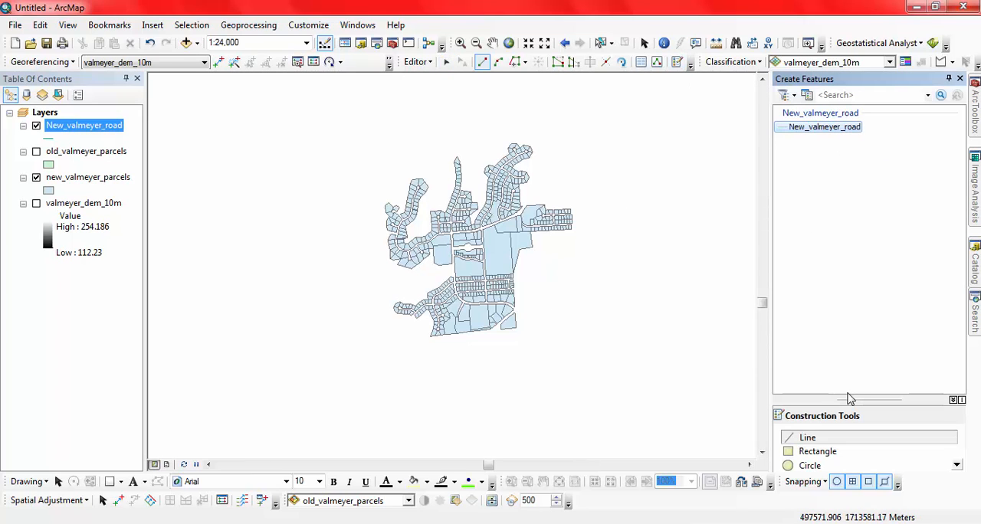
drag(858, 400, 854, 348)
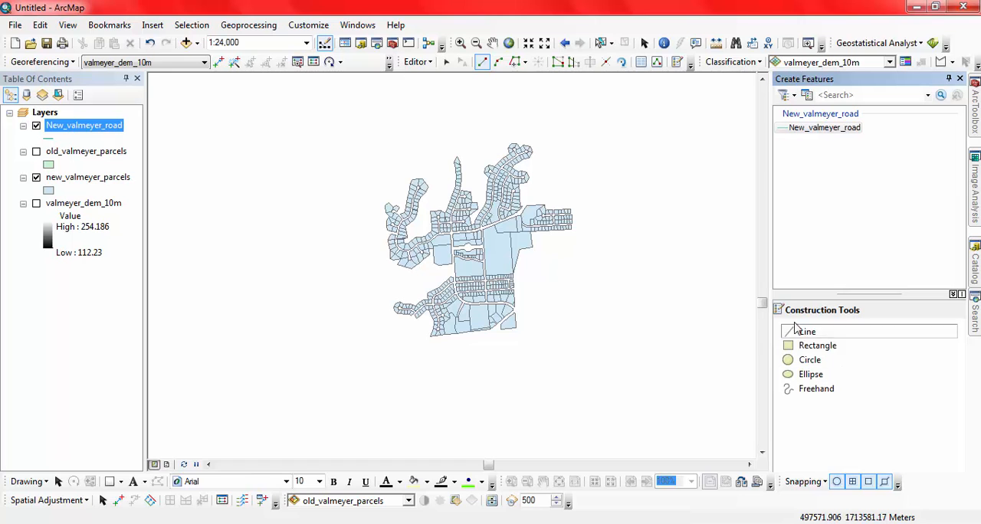
Draw a straight road line from the northwestern cul-de-sac of the central parcel blocks south to the main east-west road.
scroll(449, 230, down, 4)
scroll(449, 230, down, 1)
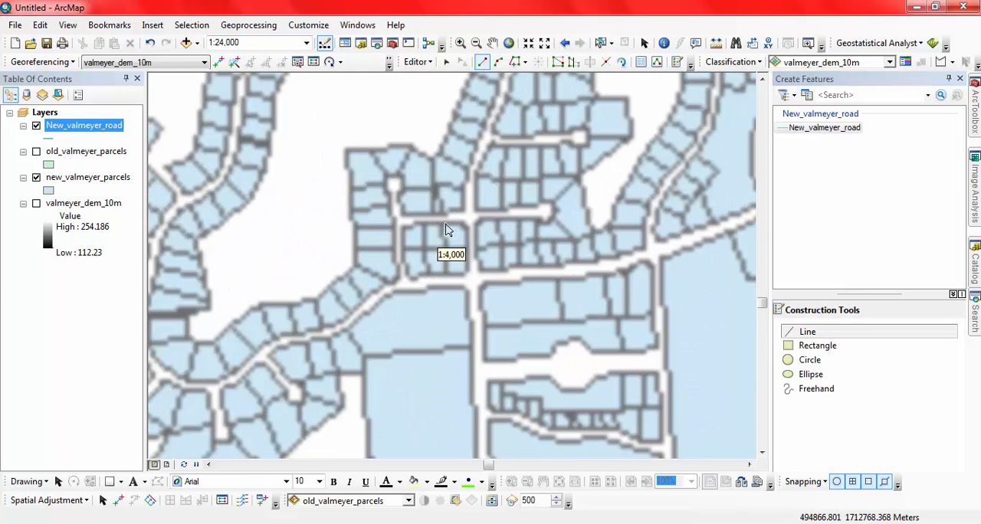
click(397, 186)
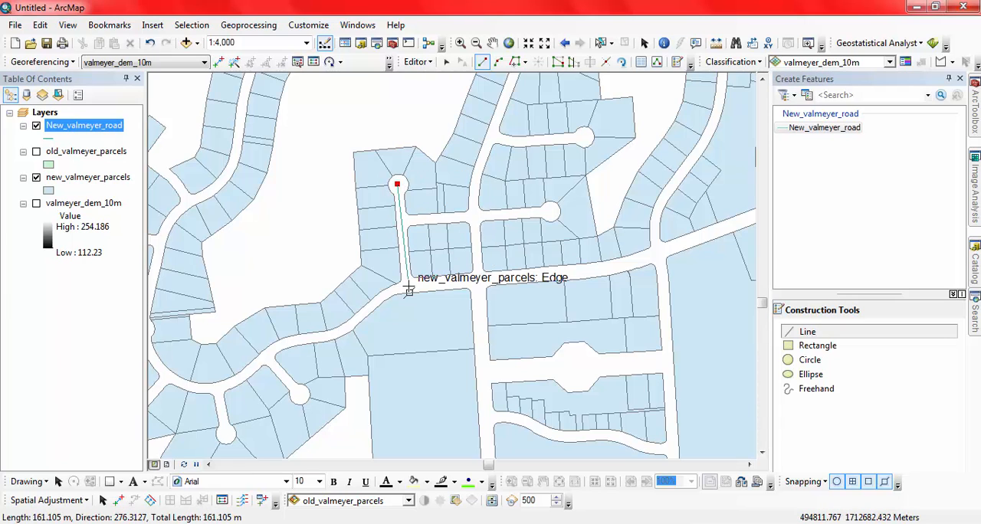
double_click(408, 281)
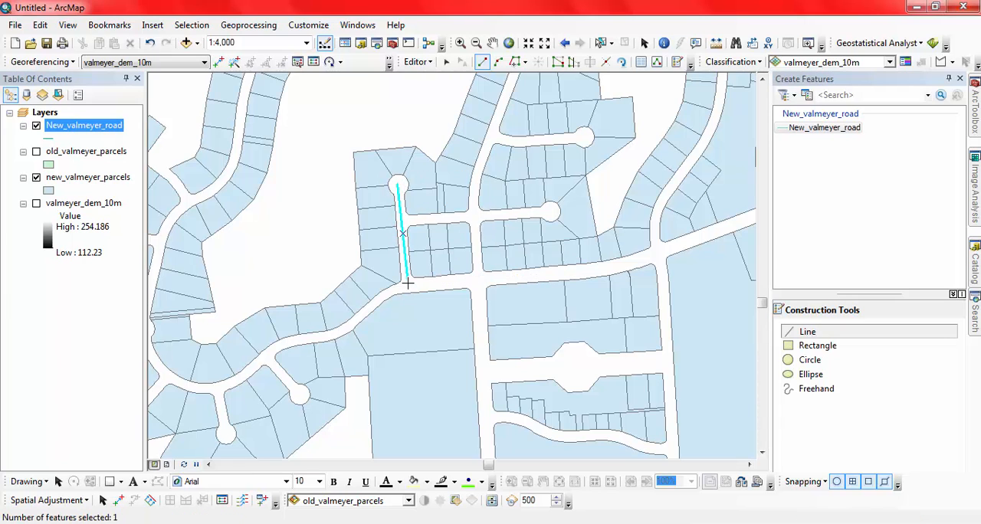
Draw the cross street's road line from the middle of the first road line east to the next junction.
scroll(397, 227, down, 4)
click(404, 222)
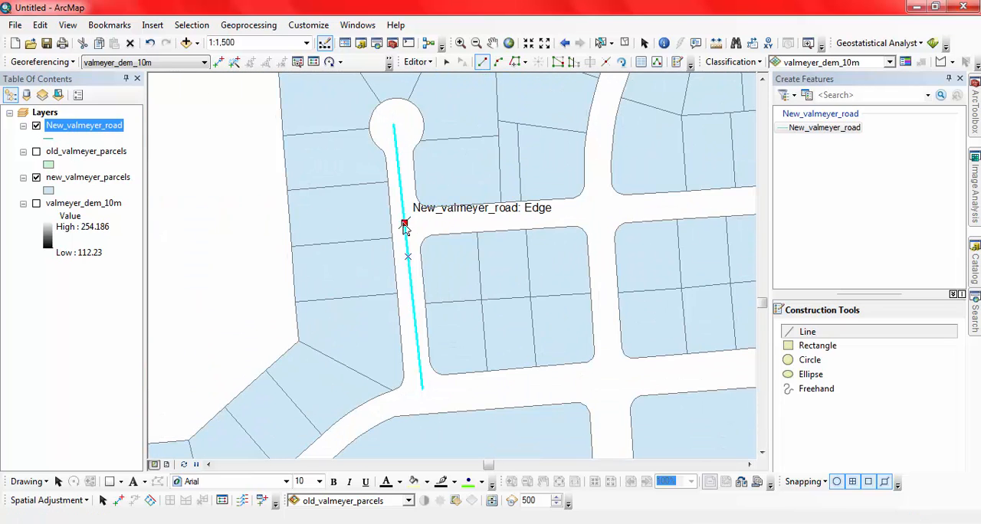
double_click(598, 211)
Draw a road line from the main east-west road north through the cross-street junction, ending in the northernmost cul-de-sac of the central blocks.
scroll(601, 223, up, 4)
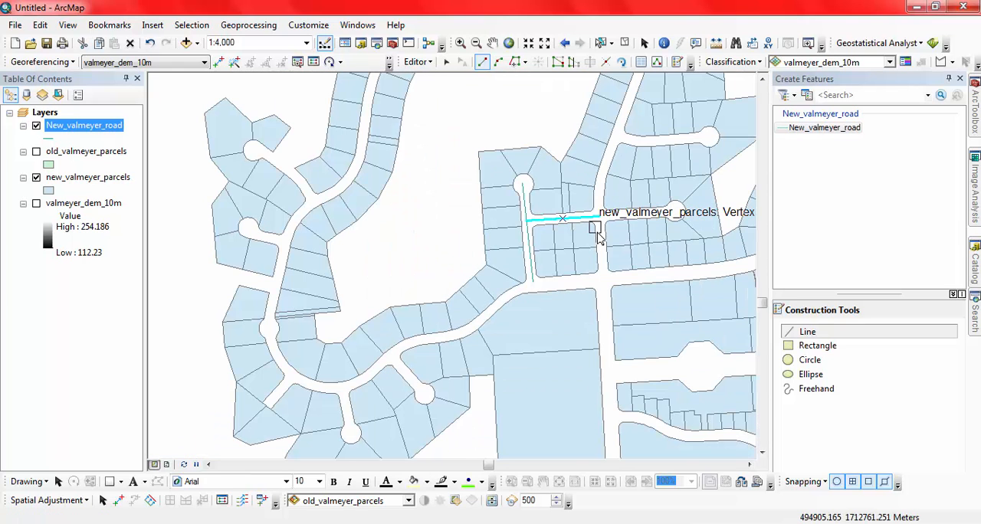
drag(624, 153, 537, 266)
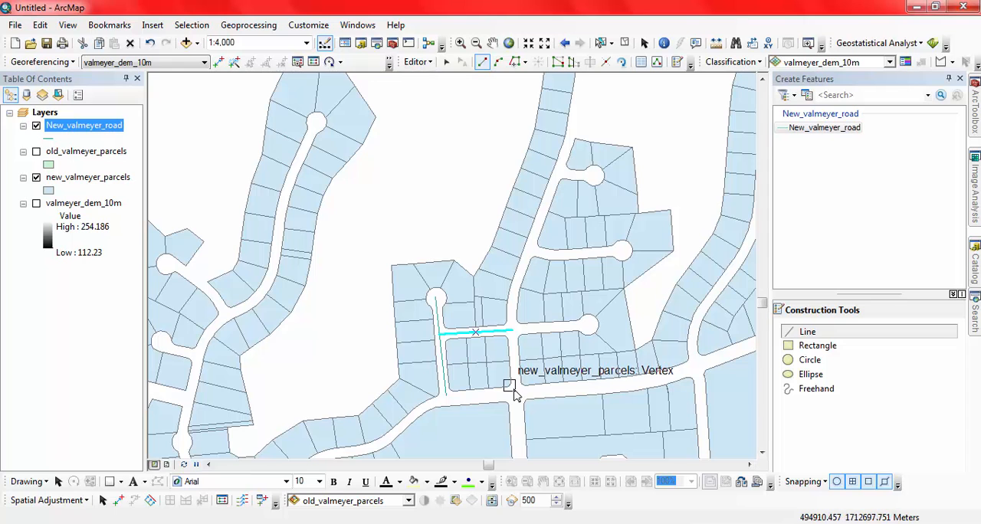
scroll(515, 391, down, 4)
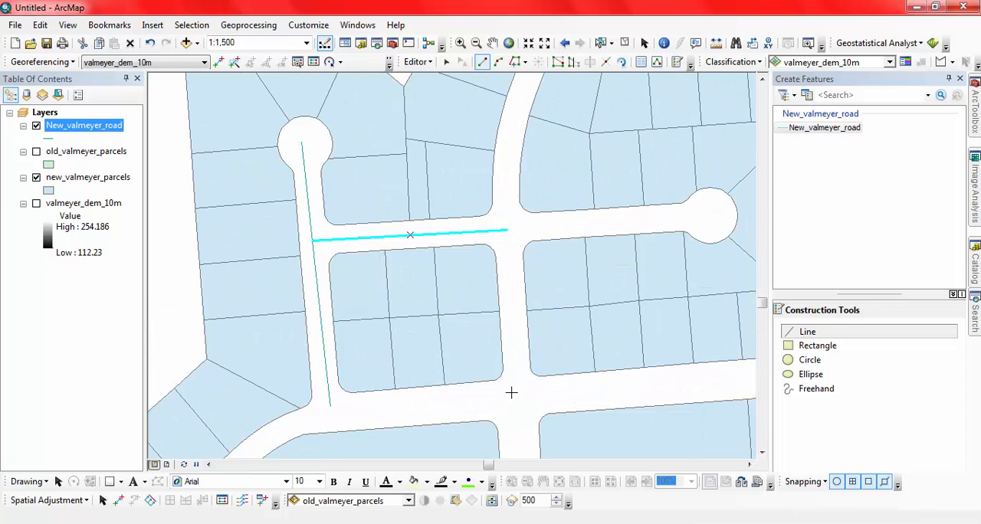
click(519, 392)
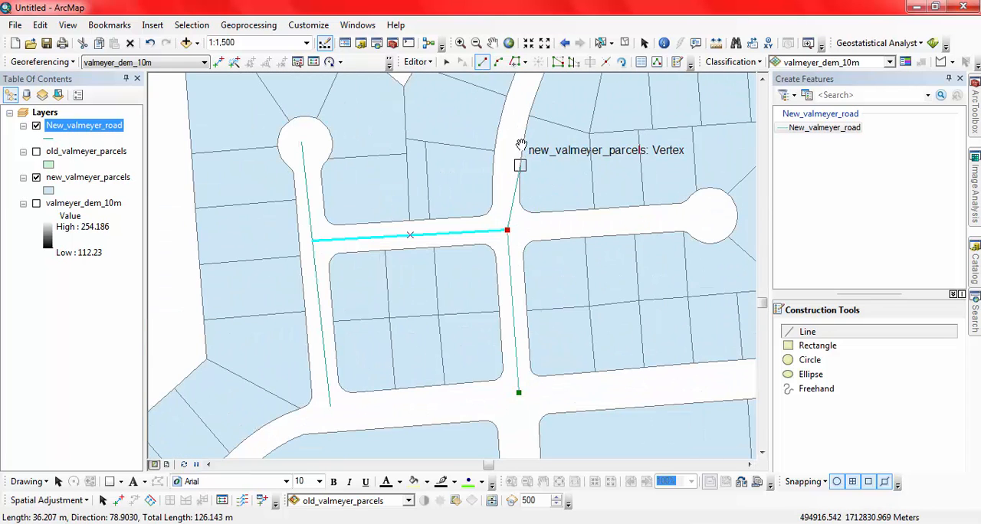
drag(521, 145, 467, 320)
click(458, 284)
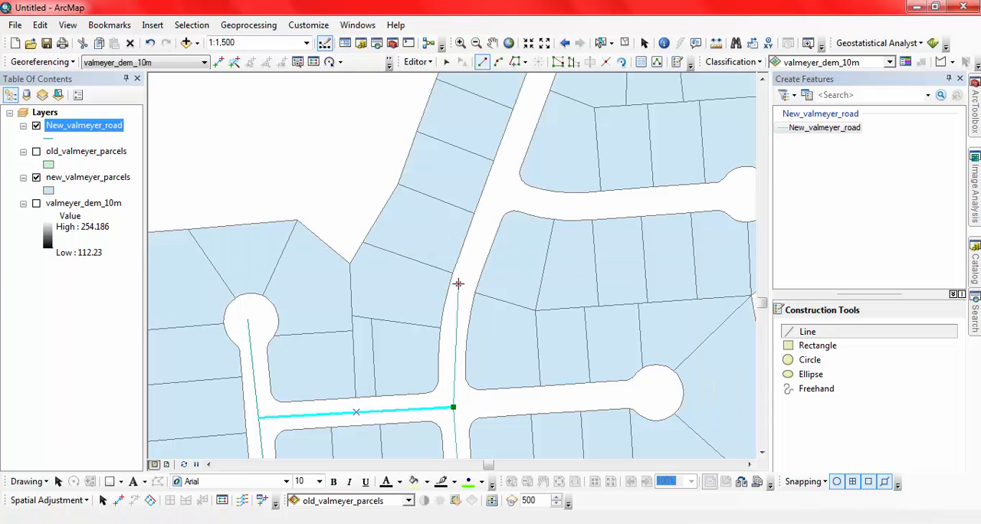
click(504, 175)
click(534, 92)
drag(534, 92, 511, 213)
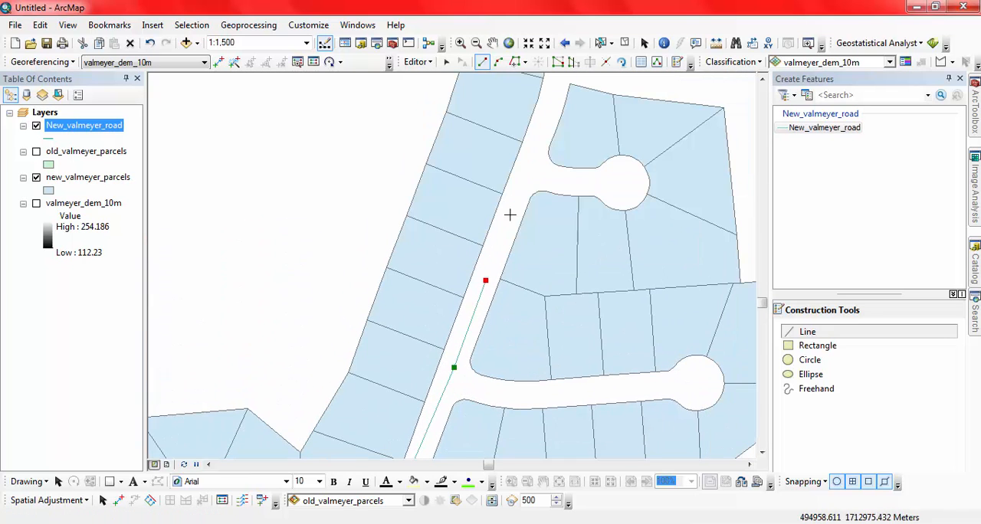
click(528, 164)
click(594, 183)
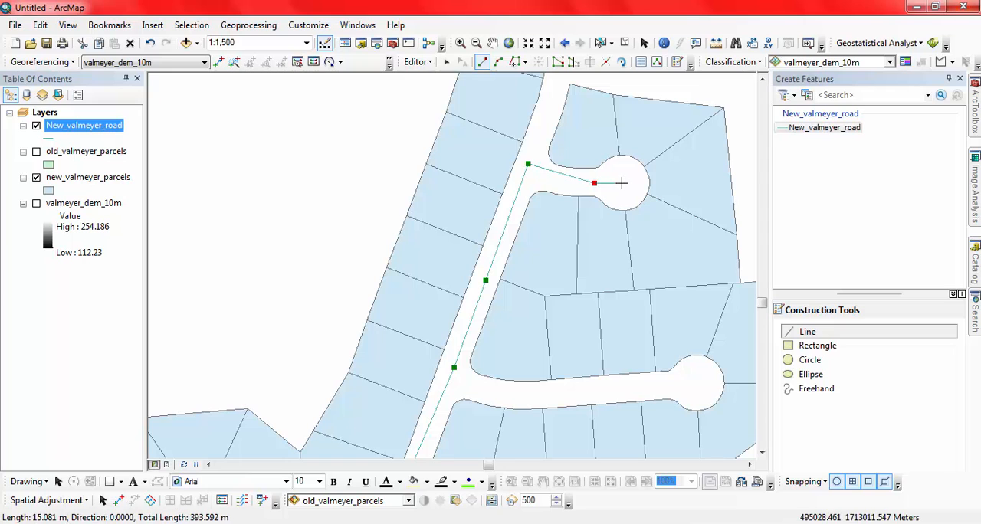
double_click(621, 182)
Draw a road line about 69 m long from the northern cul-de-sac's junction north-northeast along the parcel strip.
drag(562, 147, 514, 308)
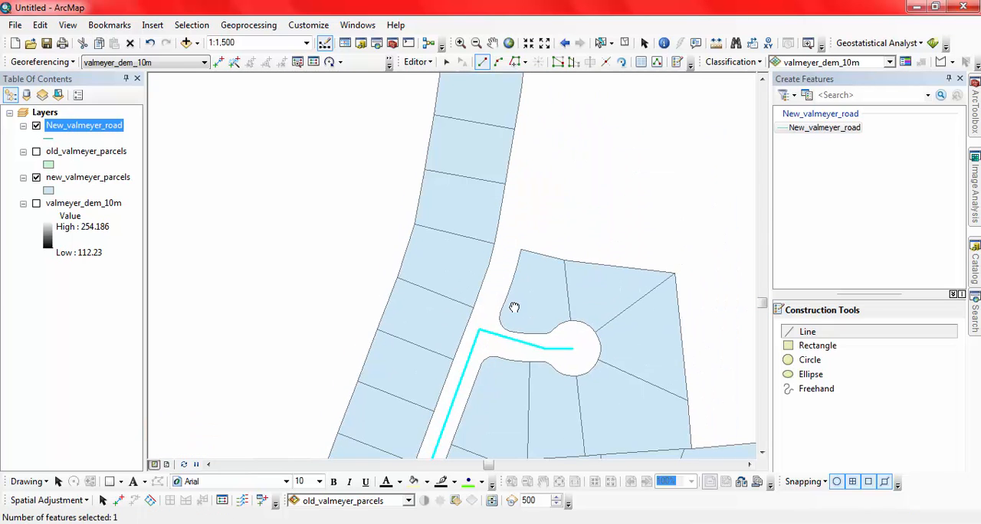
click(478, 331)
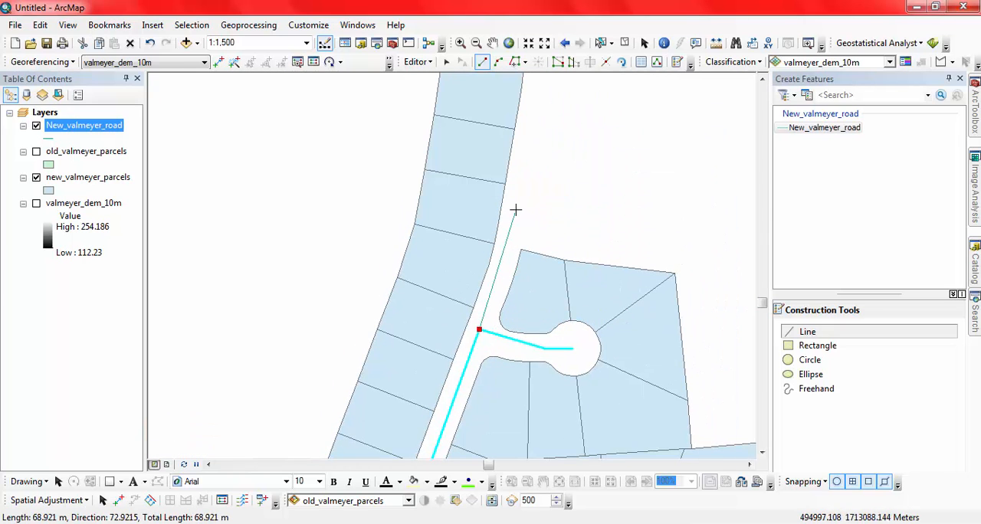
scroll(532, 263, up, 3)
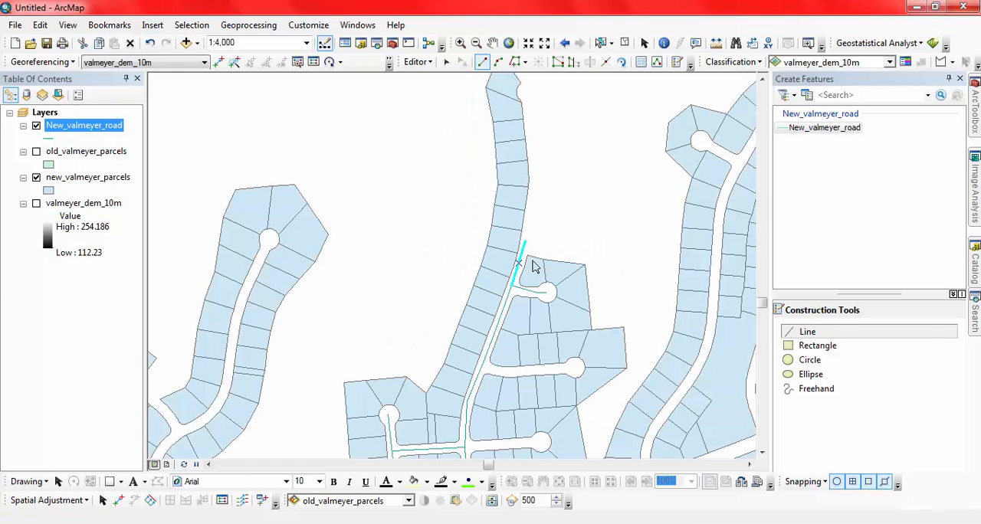
Draw the middle side street's road line from the edge of the north-south road line east into its cul-de-sac.
scroll(533, 262, up, 1)
scroll(499, 342, down, 4)
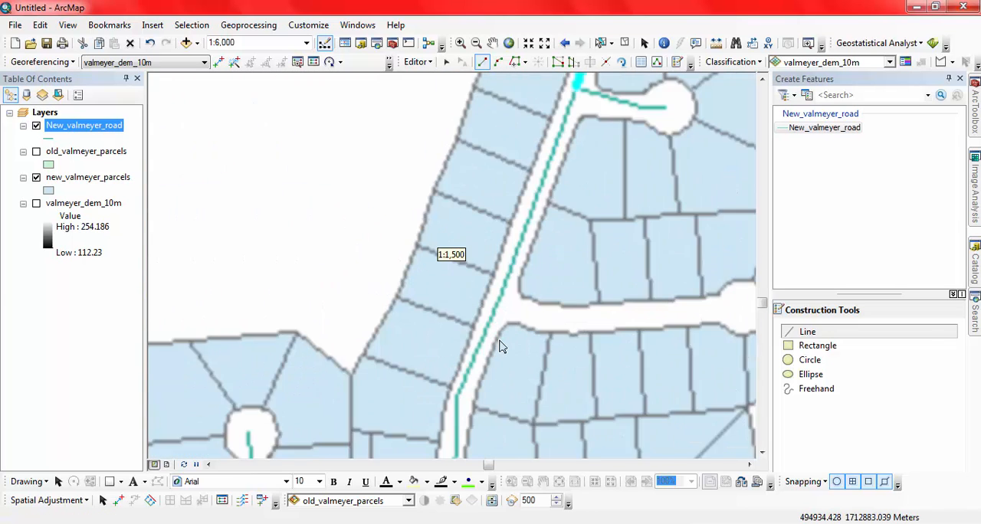
click(498, 292)
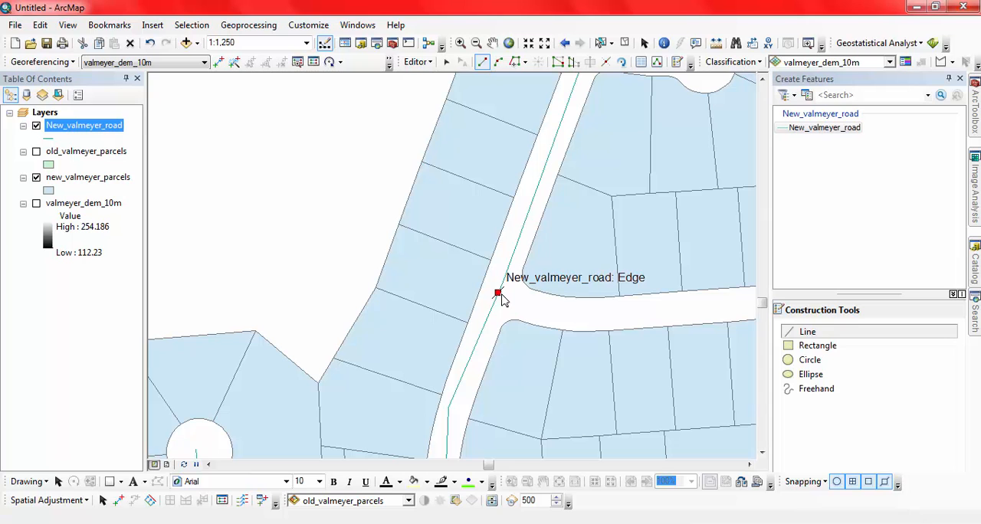
click(646, 315)
mouse_move(658, 315)
mouse_down()
mouse_move(644, 324)
mouse_move(443, 326)
mouse_up()
double_click(575, 314)
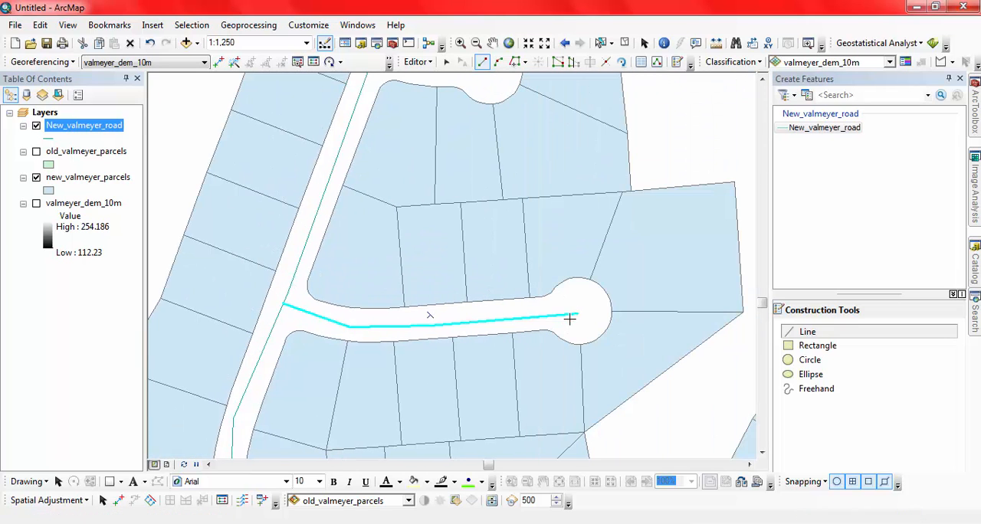
Draw a straight road line about 113 m long from the cross-street junction east to the center of the southern cul-de-sac.
scroll(495, 340, up, 3)
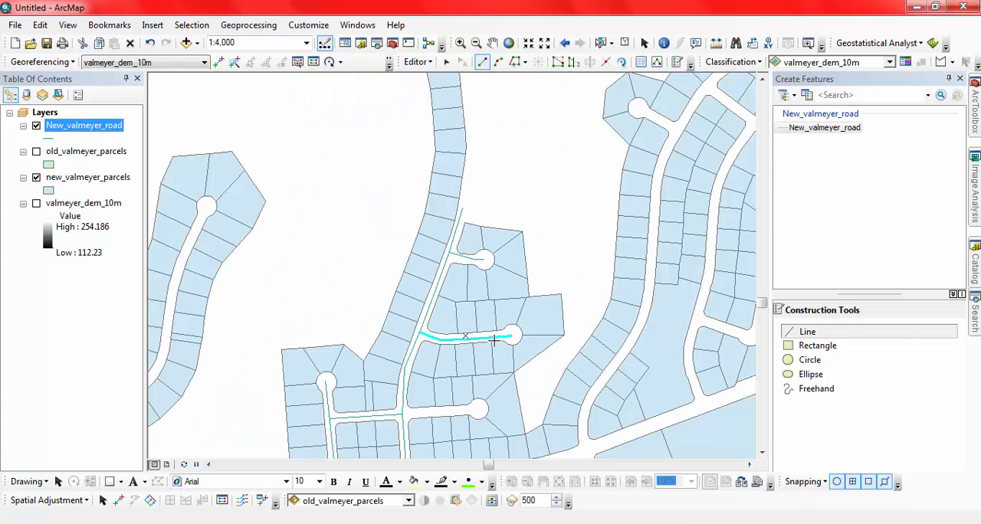
drag(480, 411, 514, 324)
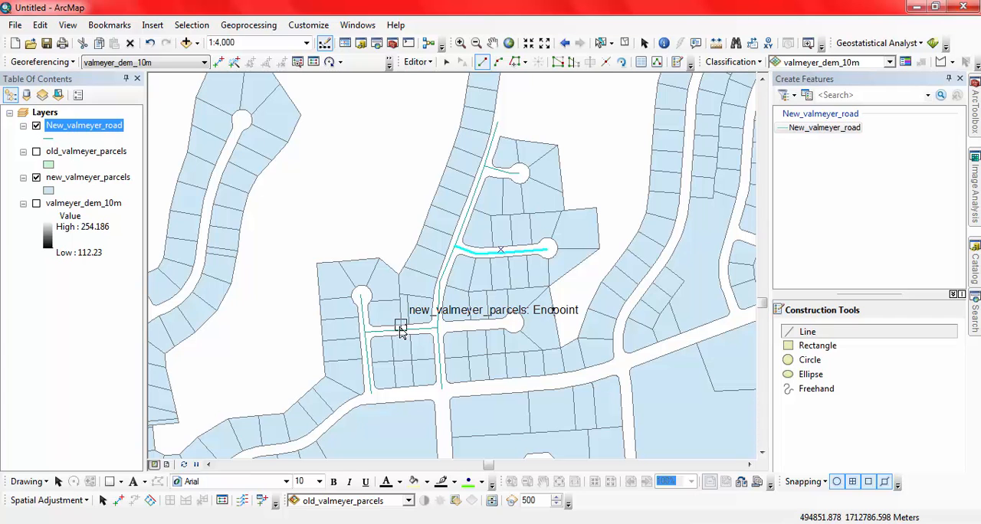
scroll(449, 356, down, 4)
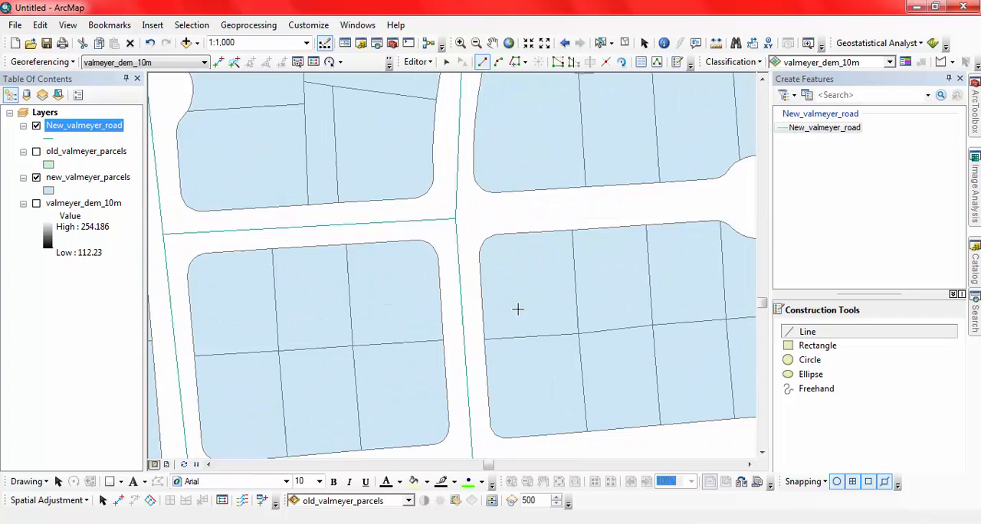
drag(505, 314, 366, 332)
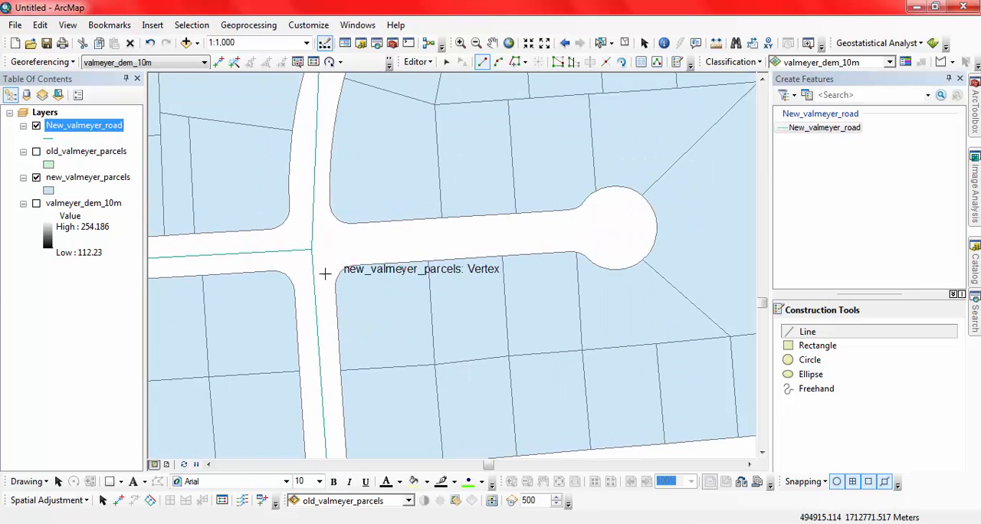
click(312, 249)
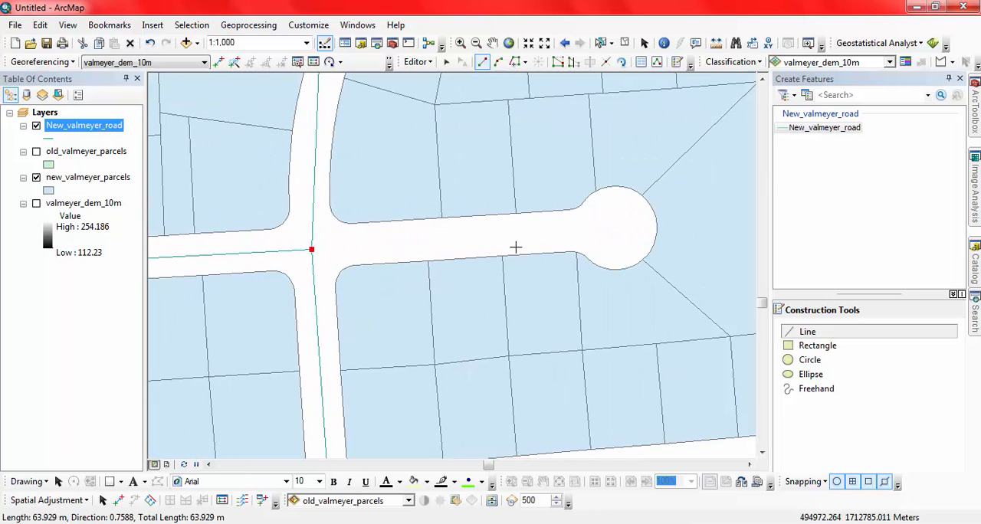
double_click(619, 224)
Start the western neighborhood's road line at its northern cul-de-sac and trace the road south to the start of the southwestward bend.
scroll(641, 273, up, 5)
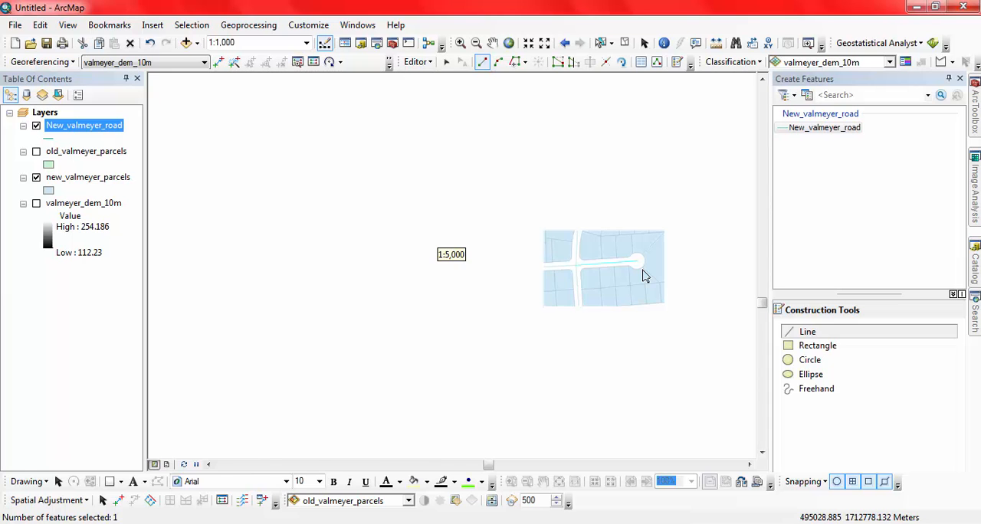
drag(361, 192, 355, 293)
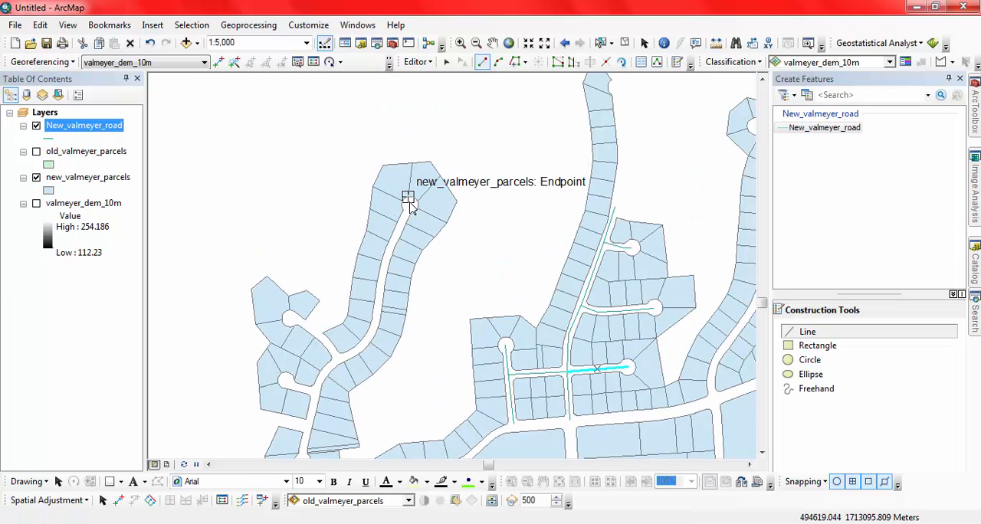
scroll(410, 206, down, 3)
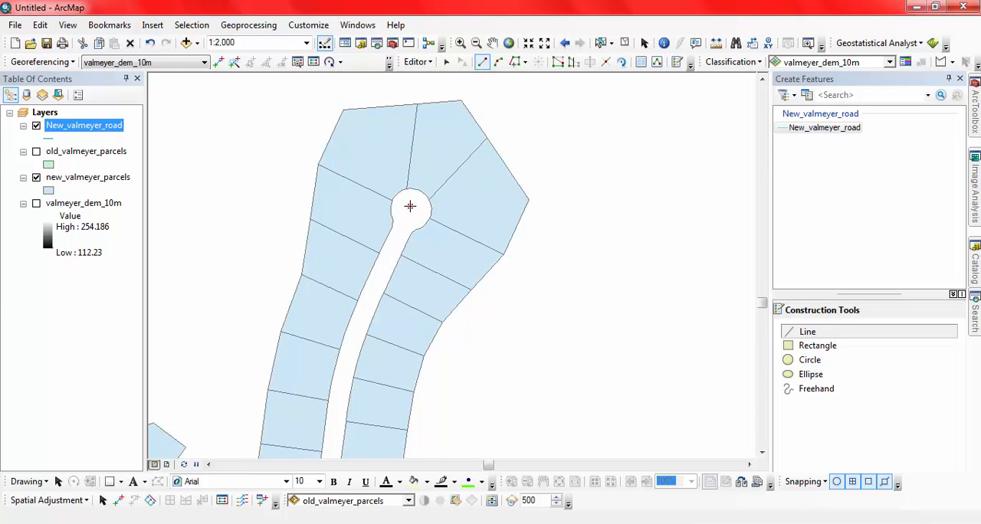
click(410, 207)
click(369, 305)
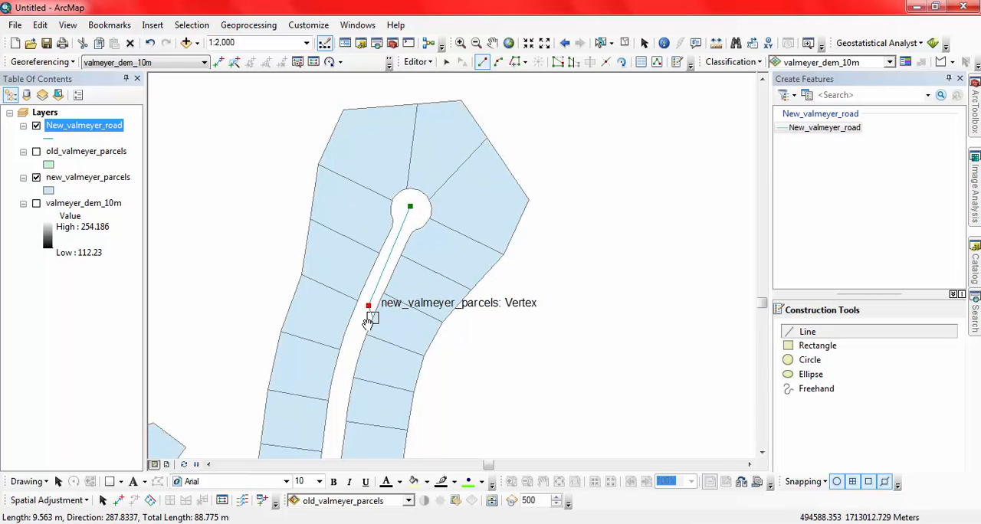
drag(369, 322, 412, 164)
click(394, 203)
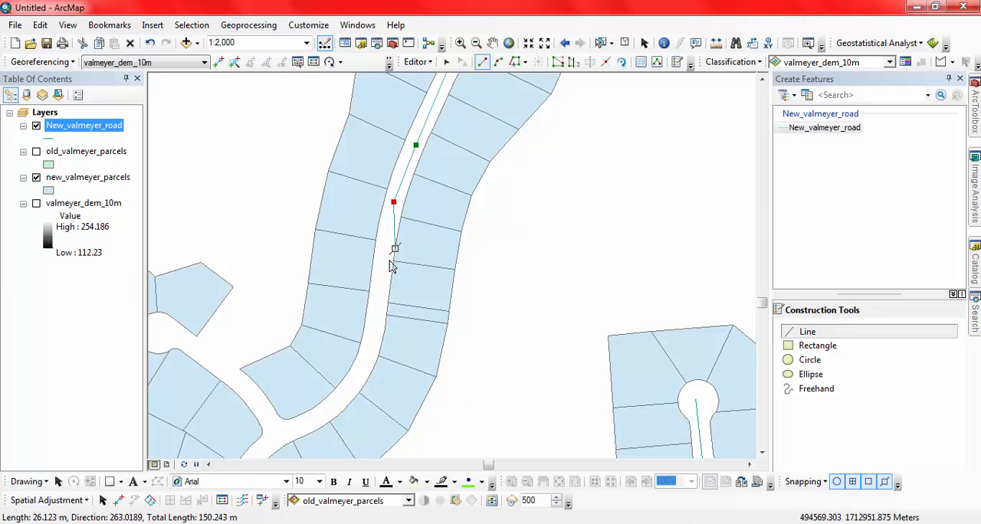
click(383, 280)
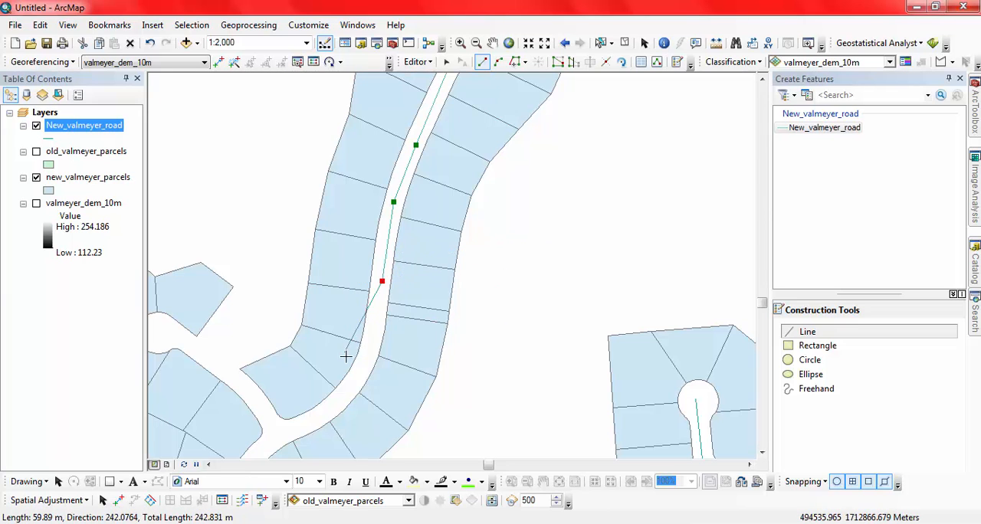
scroll(358, 369, down, 2)
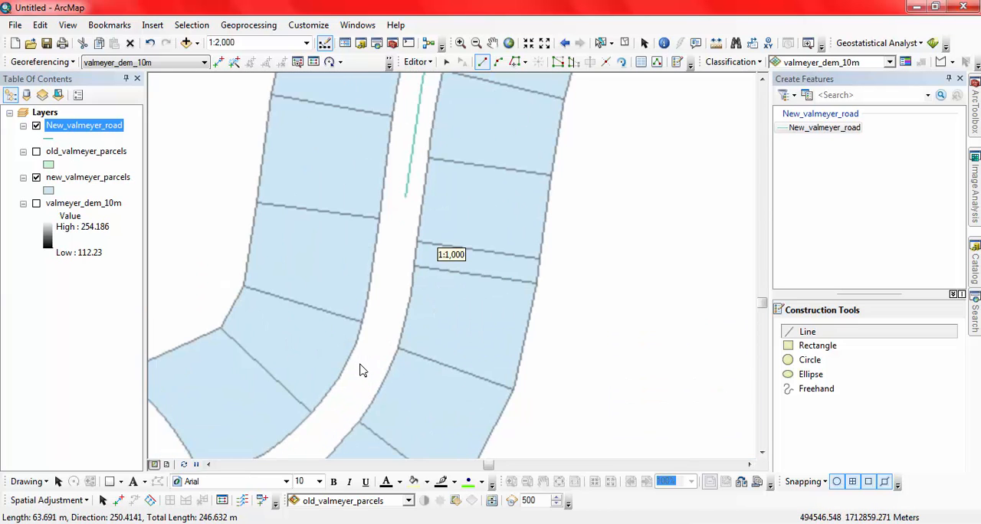
click(366, 363)
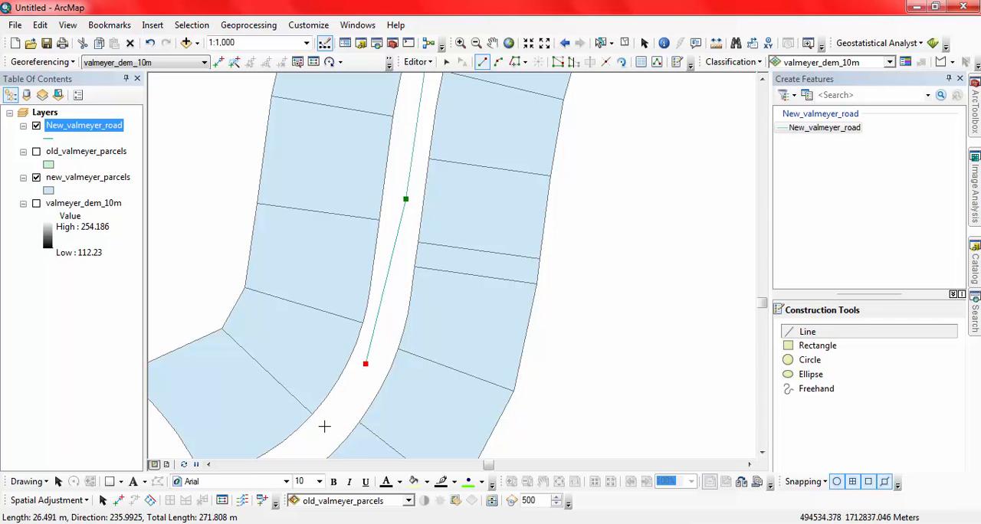
Continue the western road line around the bend and south past the side streets, finishing it in the round widening of the road.
scroll(357, 374, down, 1)
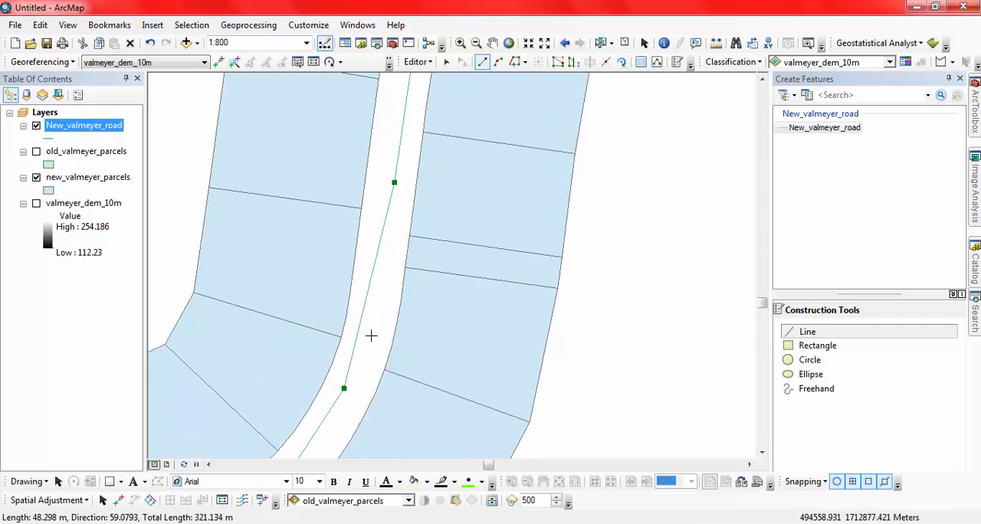
mouse_move(315, 414)
mouse_down()
mouse_move(376, 192)
mouse_move(425, 106)
mouse_up()
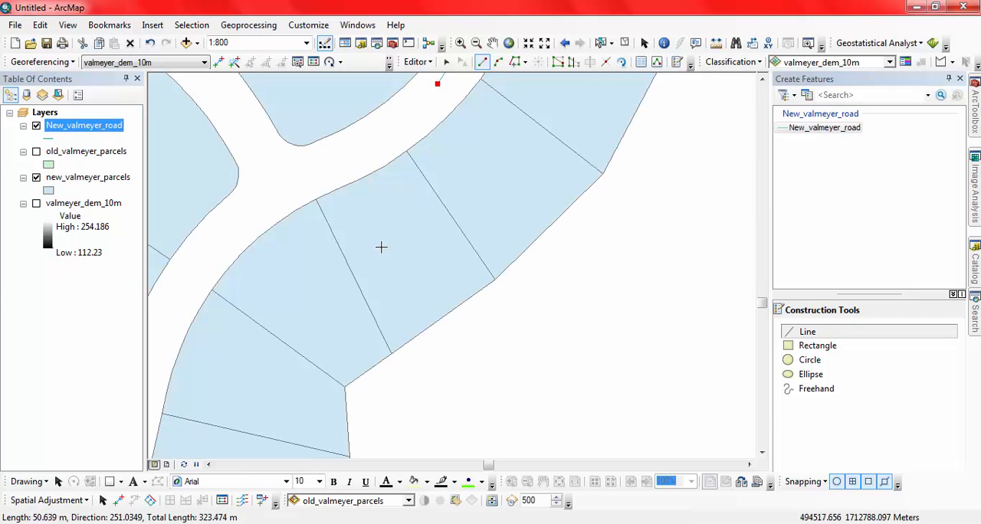
click(280, 186)
click(169, 302)
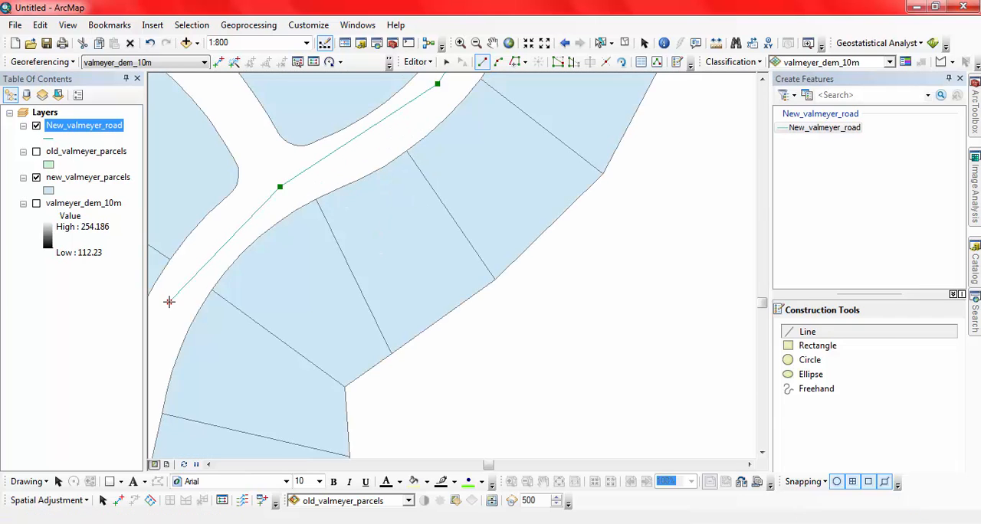
drag(170, 342, 300, 224)
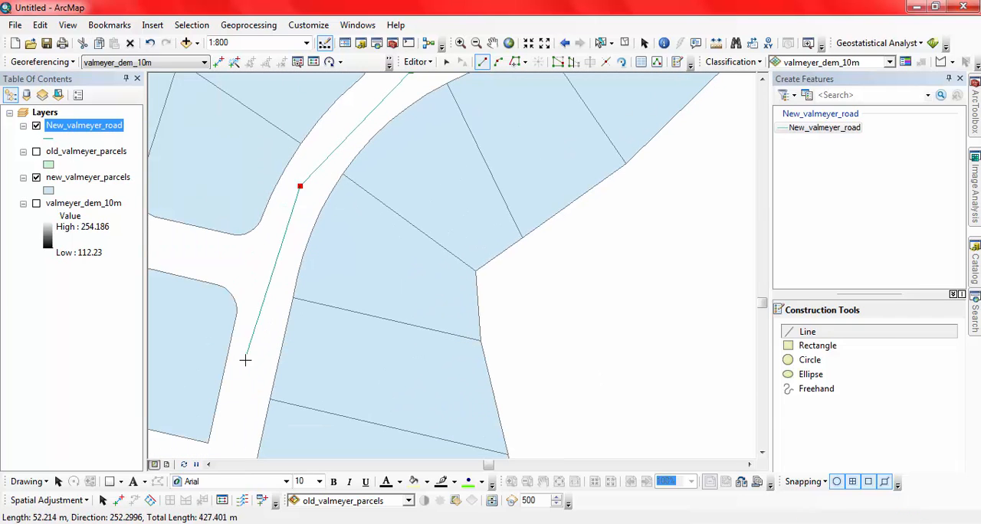
click(244, 366)
drag(255, 428, 280, 258)
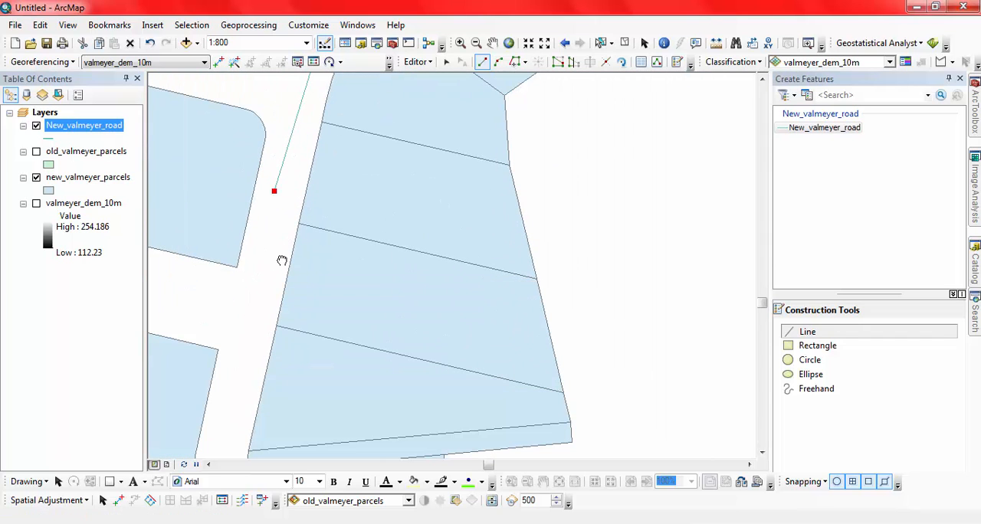
click(231, 420)
drag(233, 418, 309, 96)
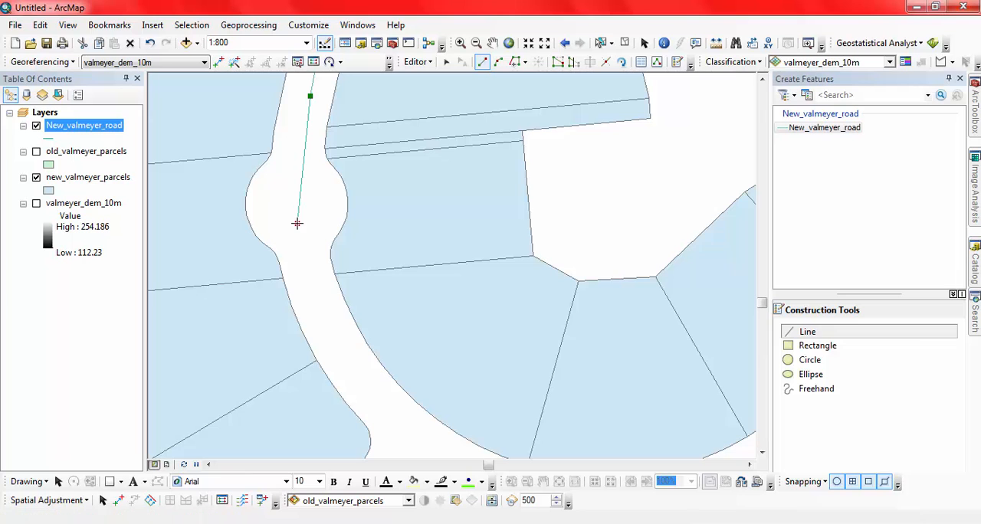
double_click(297, 223)
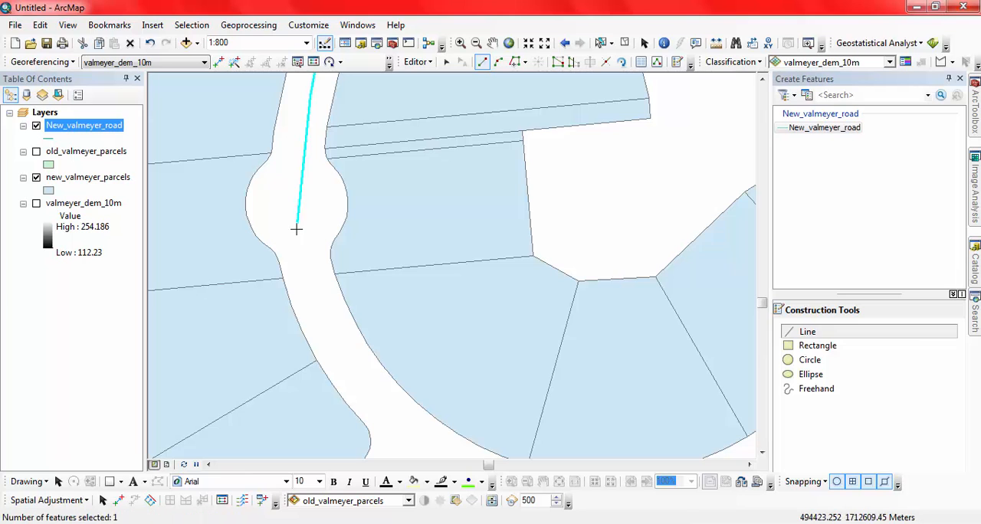
Trace the new road line from the round widening southeast around the southern curve and northeast past the side-street openings.
click(374, 409)
drag(425, 427, 276, 191)
click(285, 227)
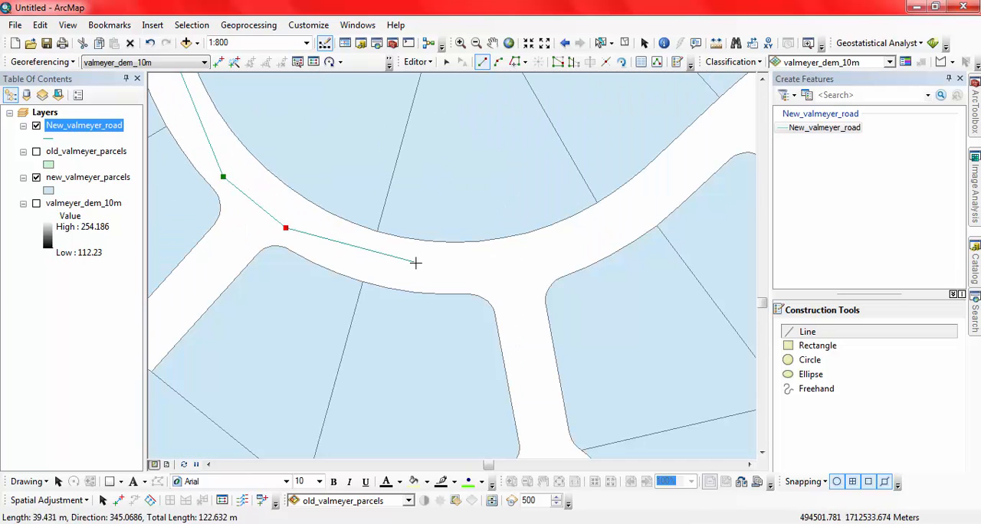
click(508, 265)
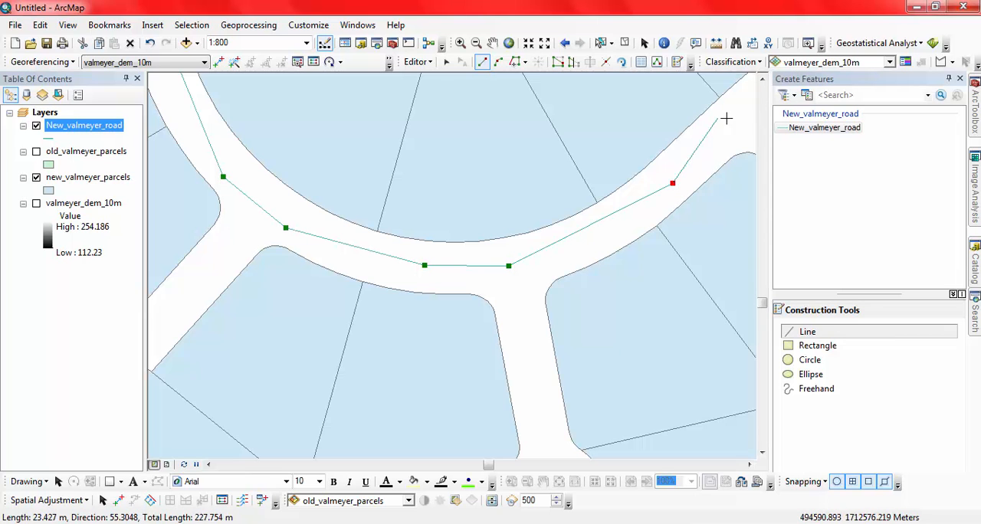
drag(726, 125, 486, 274)
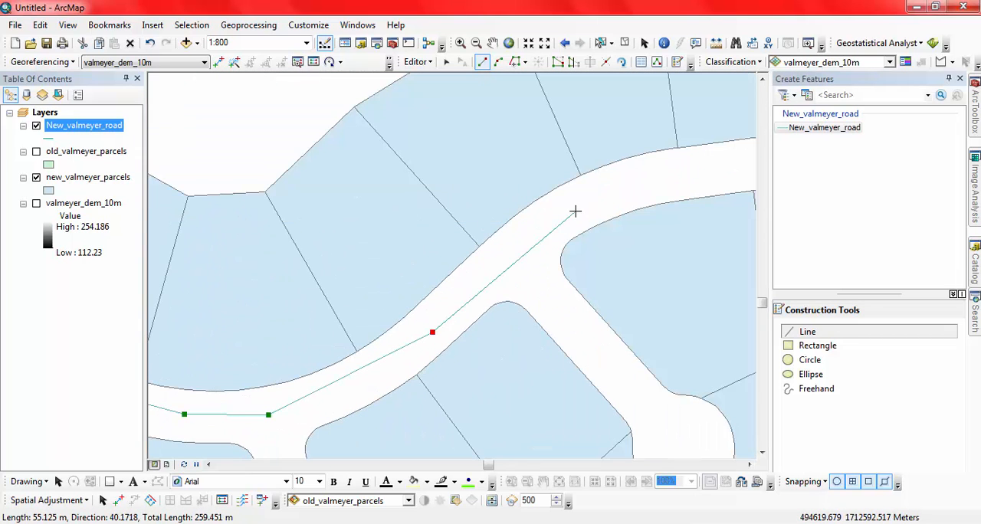
click(575, 211)
click(682, 174)
Continue the curved road line northeast and finish it at the endpoint of the north-south road line, about 476 m long in total.
drag(682, 173, 500, 264)
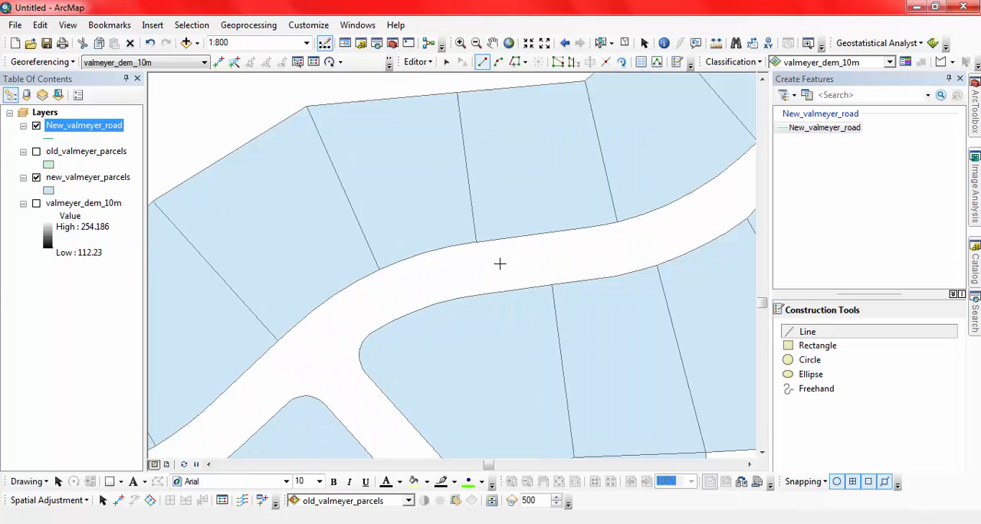
click(625, 245)
drag(681, 216, 456, 306)
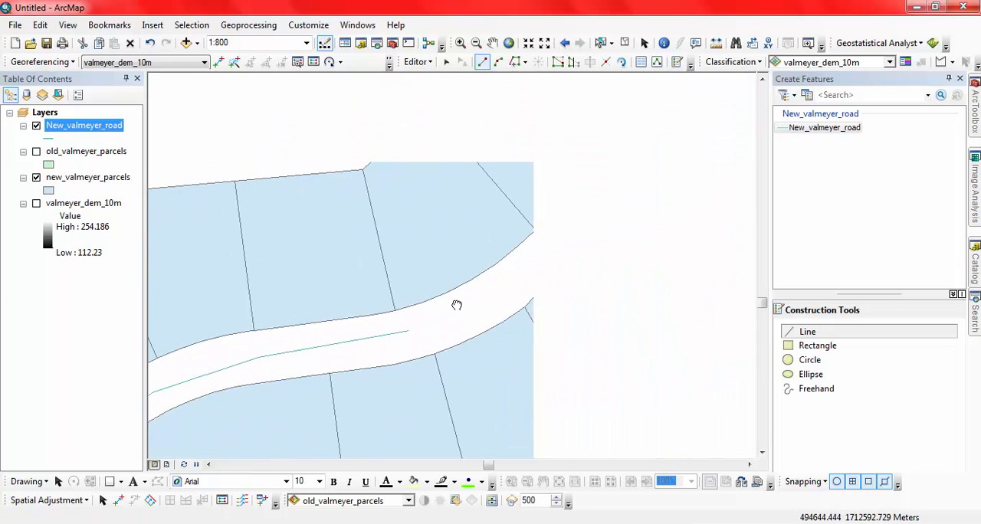
click(600, 208)
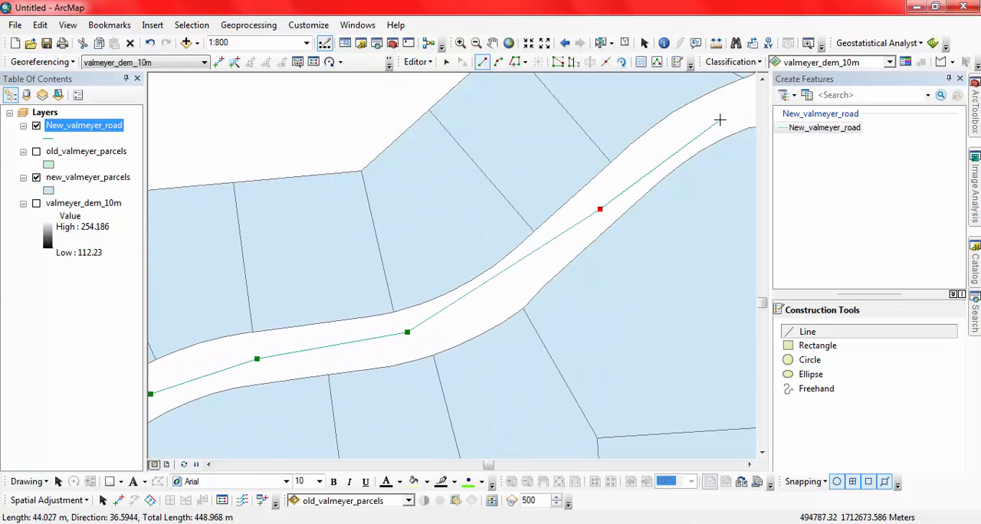
drag(749, 121, 621, 209)
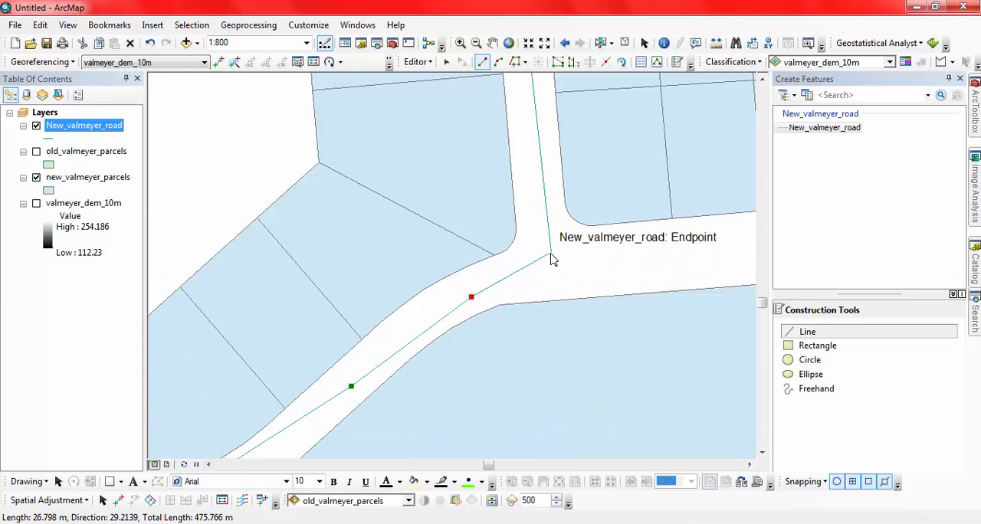
double_click(551, 254)
Draw the two western side streets' road lines from their cul-de-sac centers east to the western neighborhood's main road line.
scroll(550, 260, up, 3)
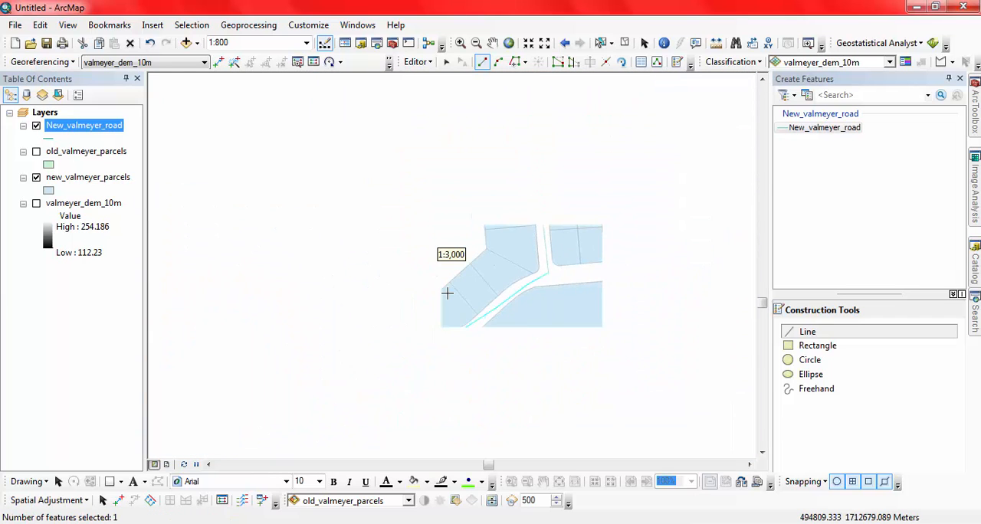
scroll(473, 316, up, 2)
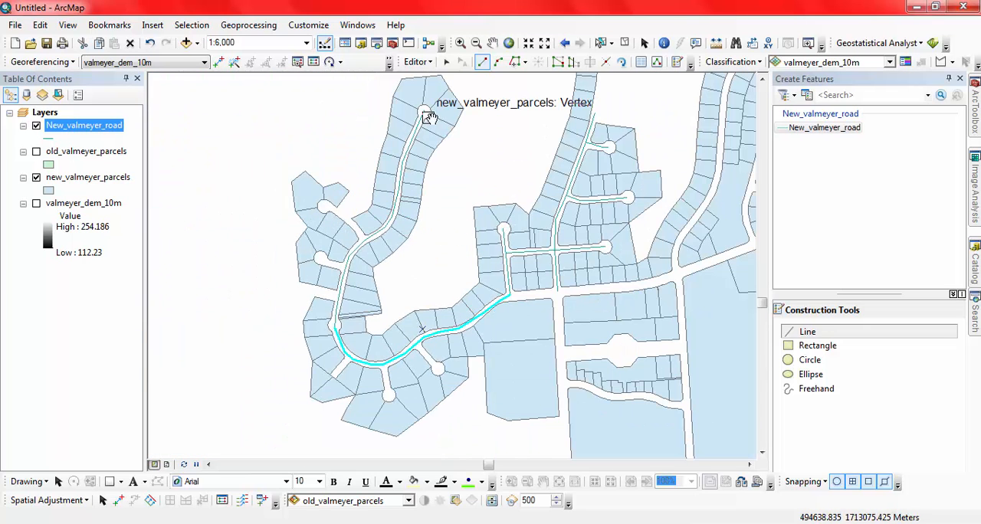
scroll(320, 205, down, 3)
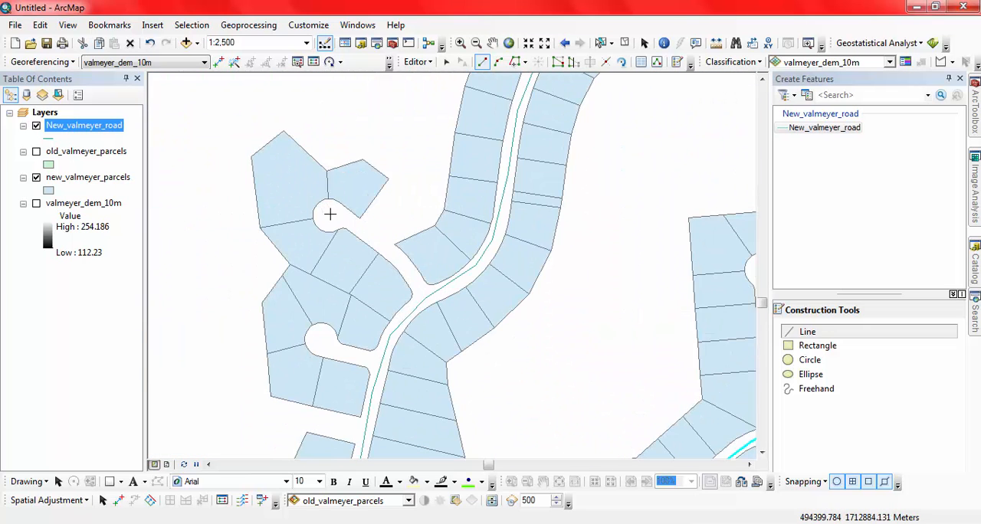
click(330, 214)
click(373, 236)
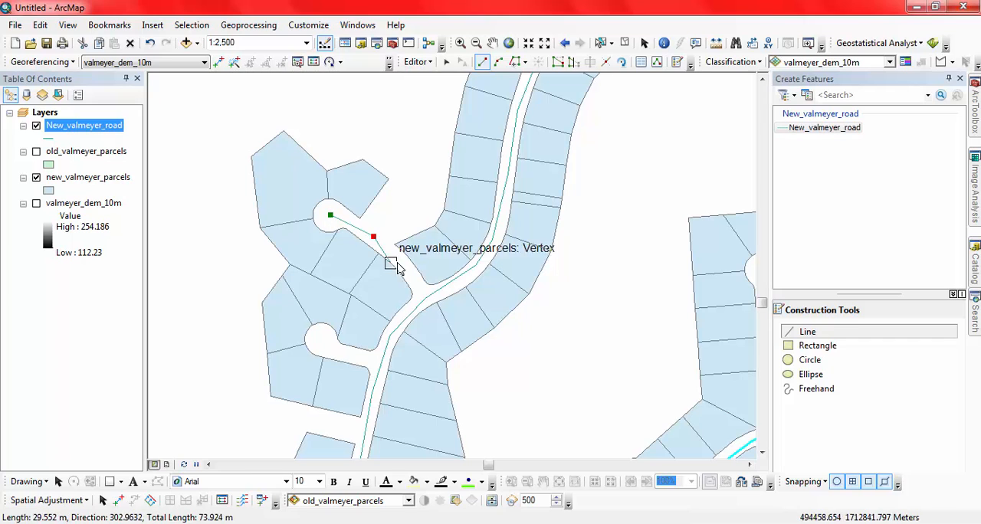
double_click(427, 299)
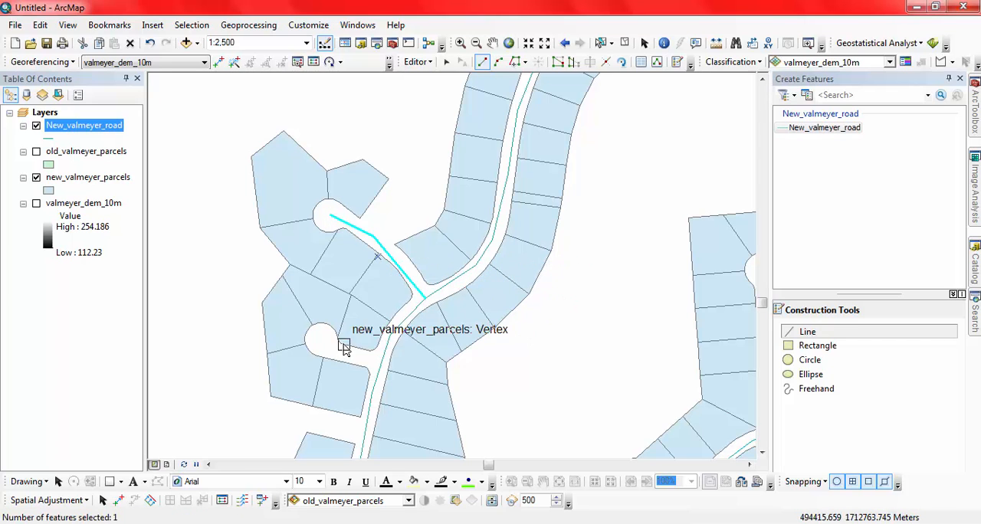
click(317, 344)
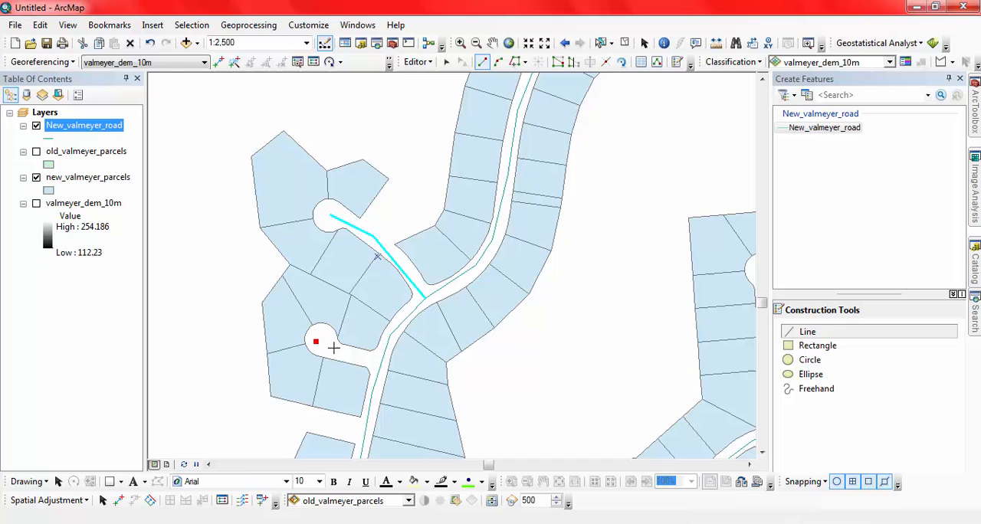
double_click(382, 369)
Draw a straight road line along the short southwestern dead-end street, from its parcel end northeast to the edge of the curved road line.
drag(386, 353, 402, 169)
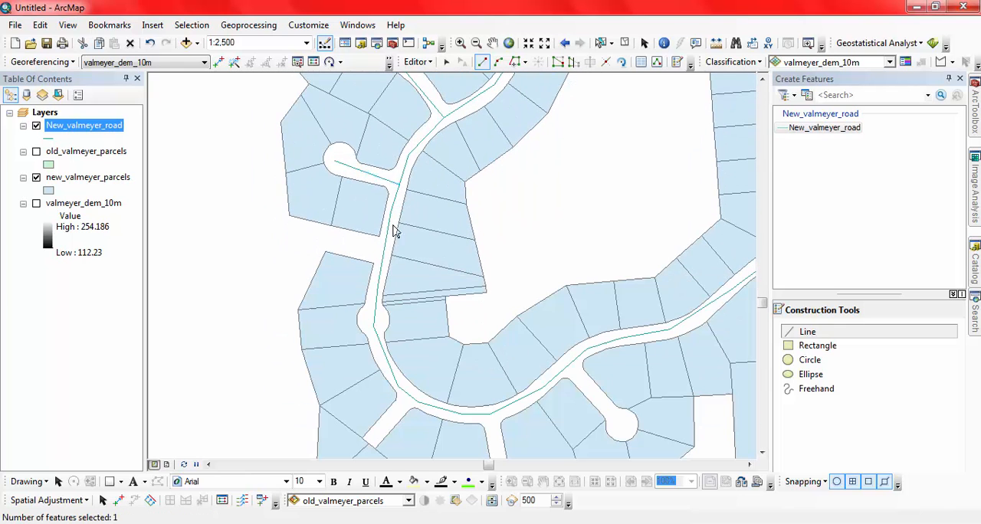
drag(376, 317, 333, 202)
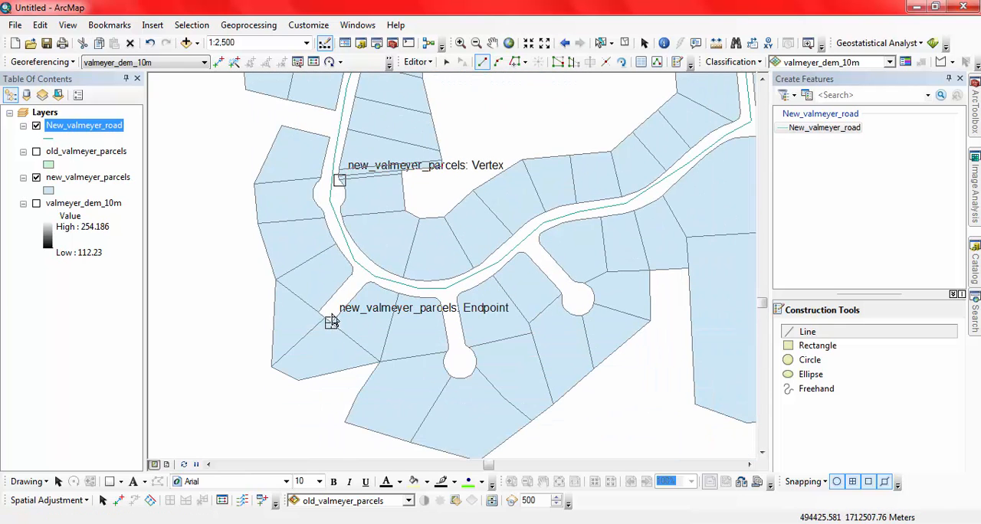
scroll(337, 321, down, 3)
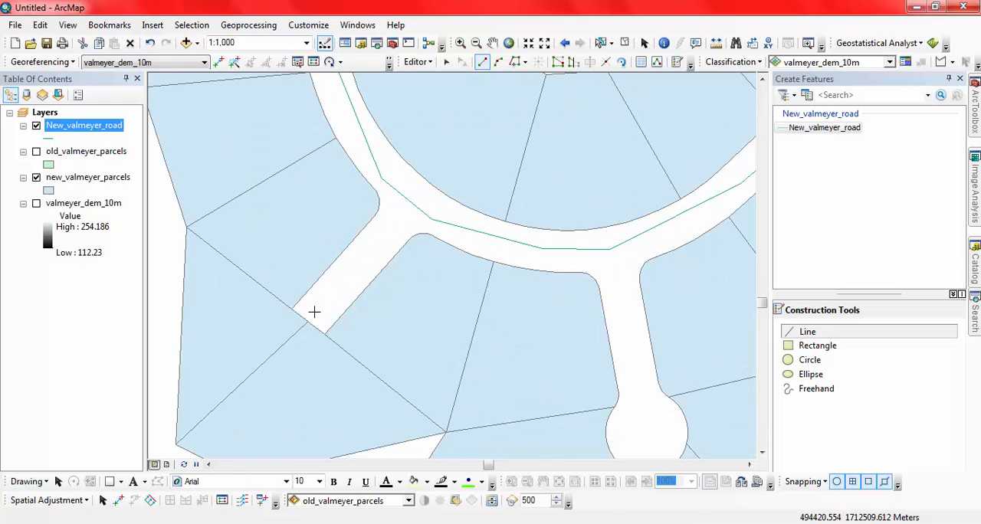
click(314, 312)
double_click(412, 203)
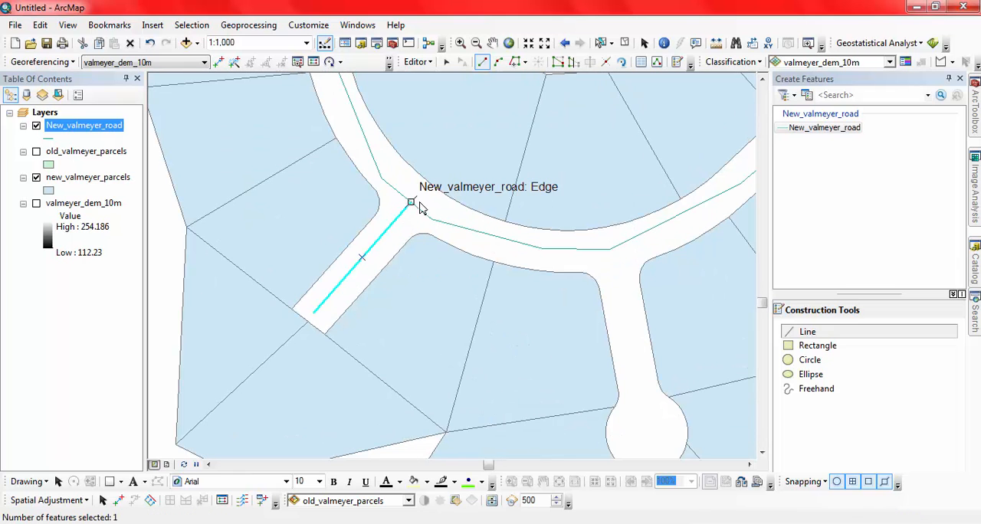
Draw a straight road line from the curved road's southern vertex down to the center of the southern cul-de-sac.
drag(574, 271, 405, 233)
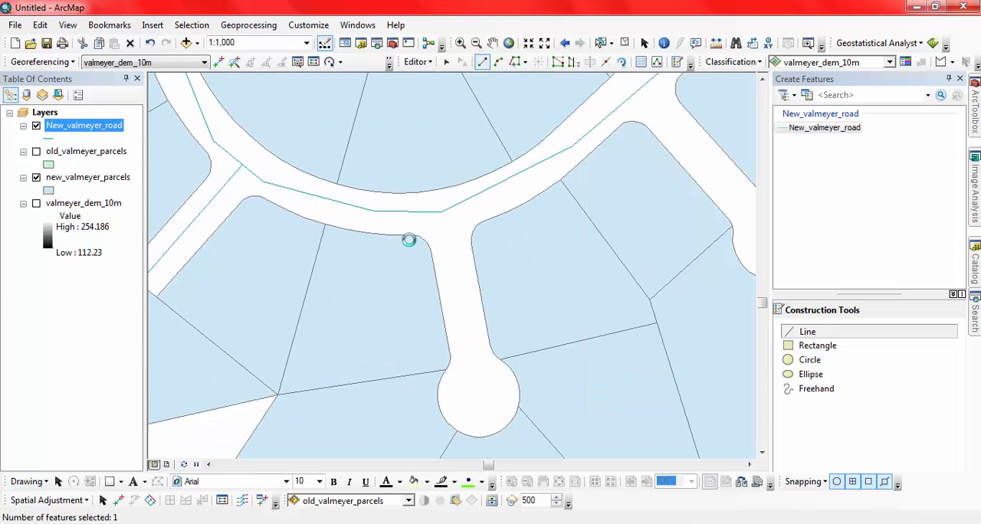
click(442, 213)
double_click(476, 404)
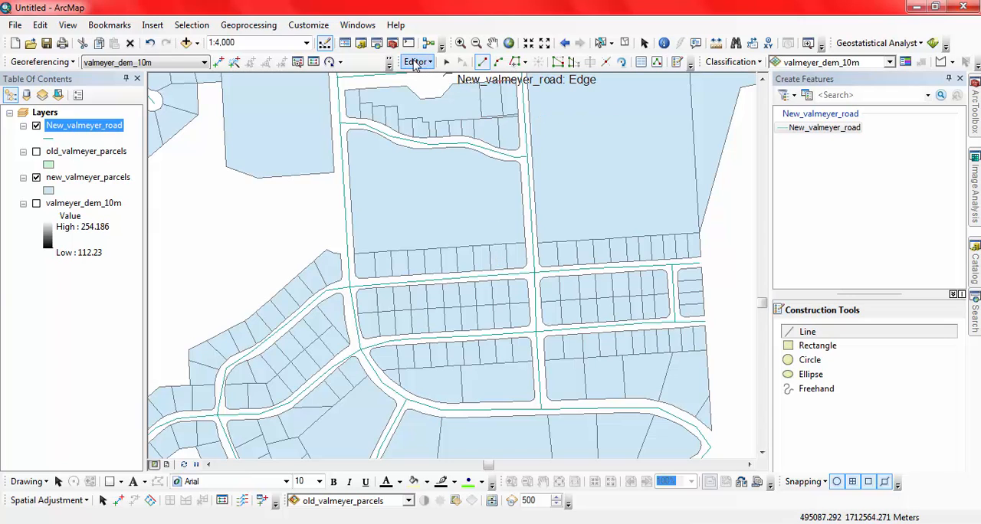
Save the road edits and stop the editing session, closing the feature creation pane.
click(417, 62)
click(436, 112)
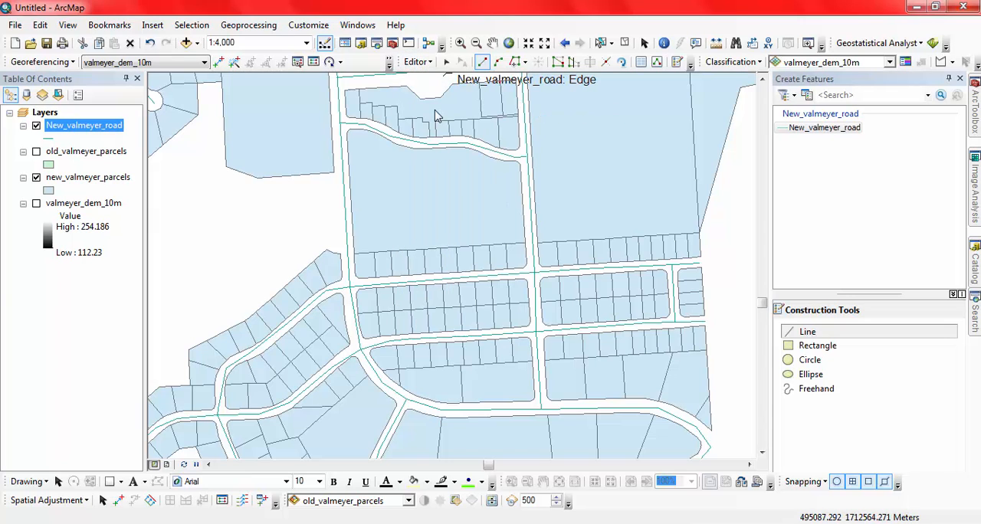
click(418, 62)
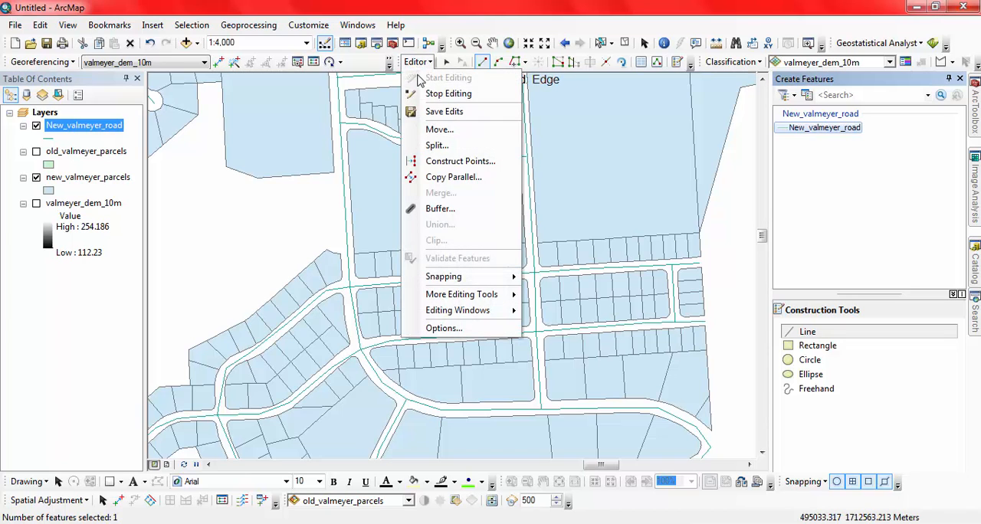
click(430, 96)
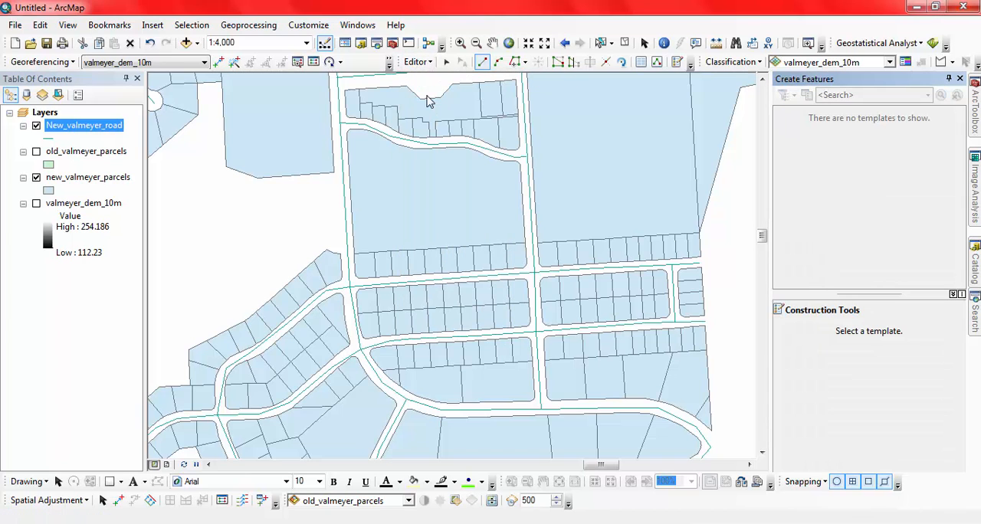
click(959, 80)
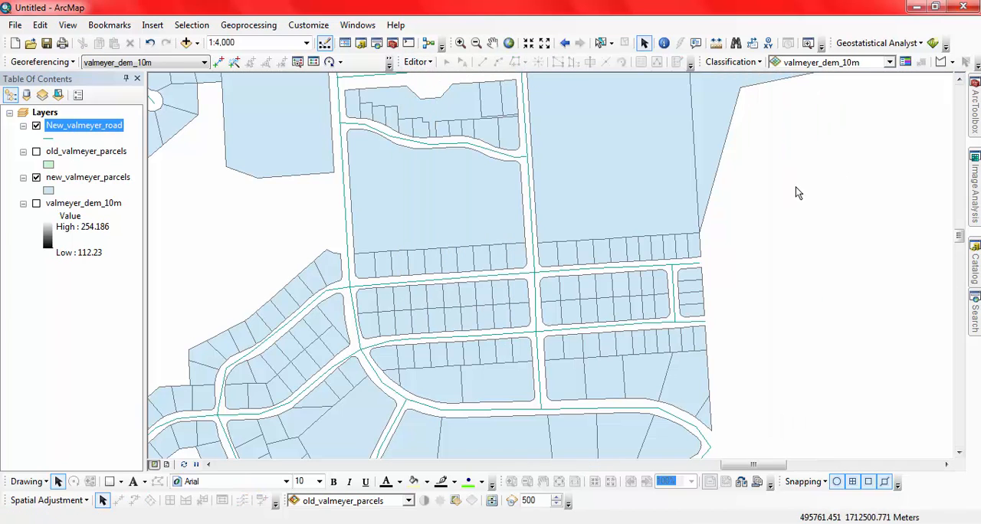
Apply the ESRI Highway line symbol, red with a 3.40 width, to the New_valmeyer_road layer.
right_click(86, 129)
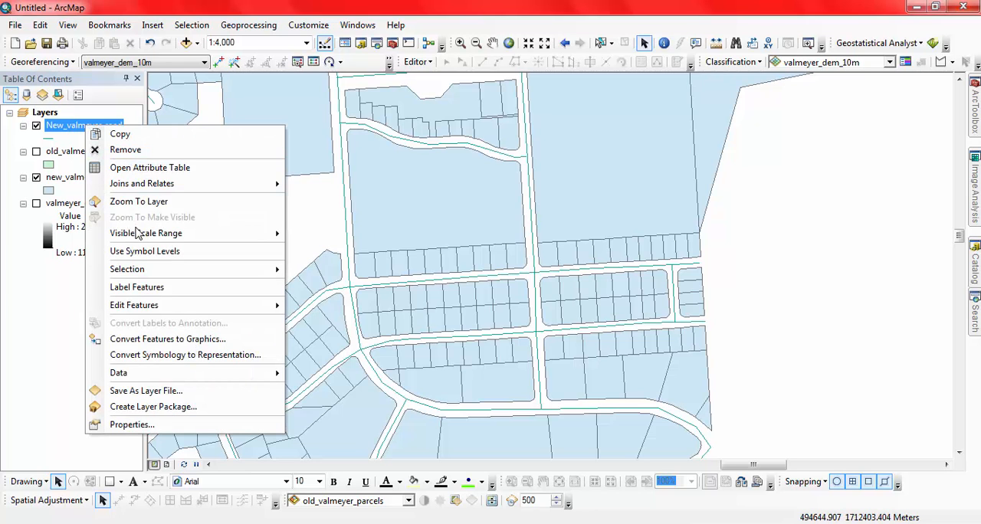
click(145, 202)
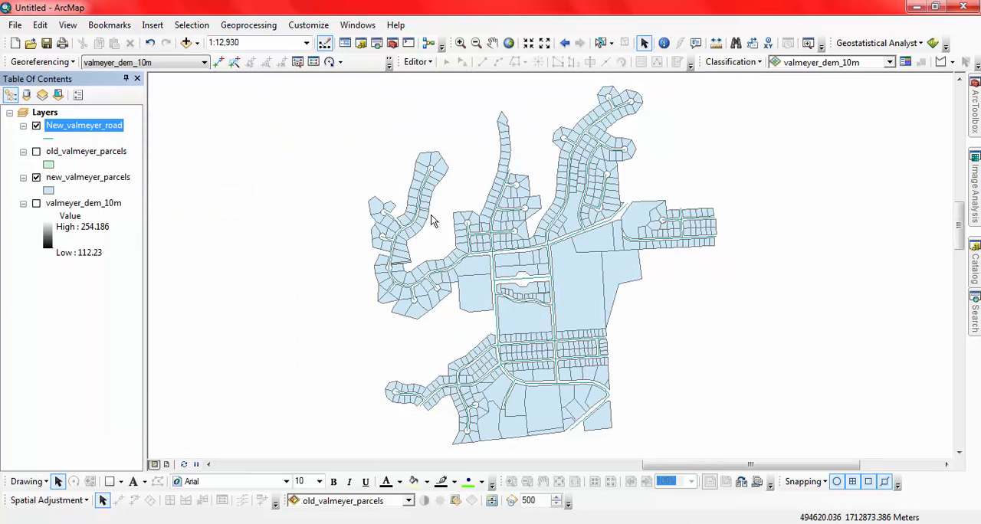
click(48, 140)
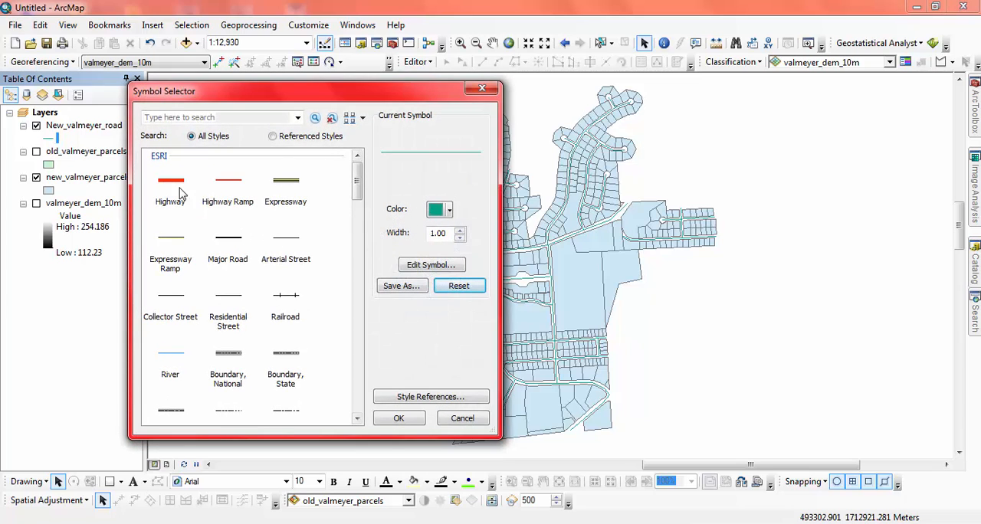
click(173, 189)
click(387, 420)
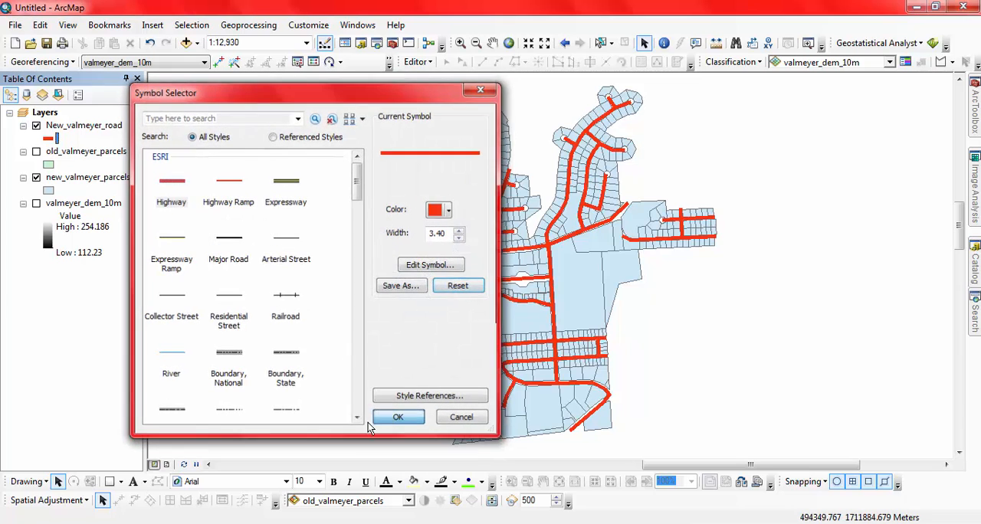